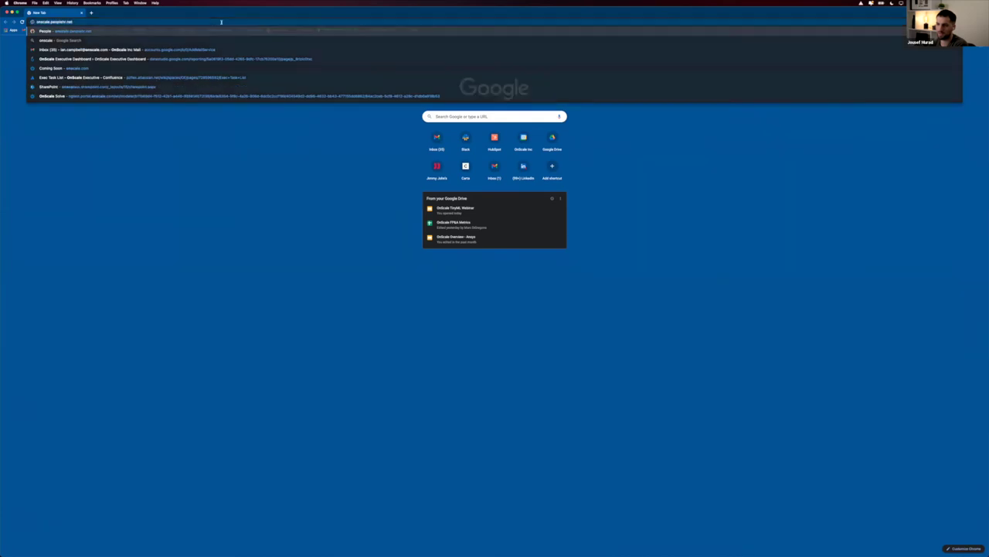
# Open the OnScale Solve portal and log in to reach the project dashboard
pyautogui.click(221, 22)
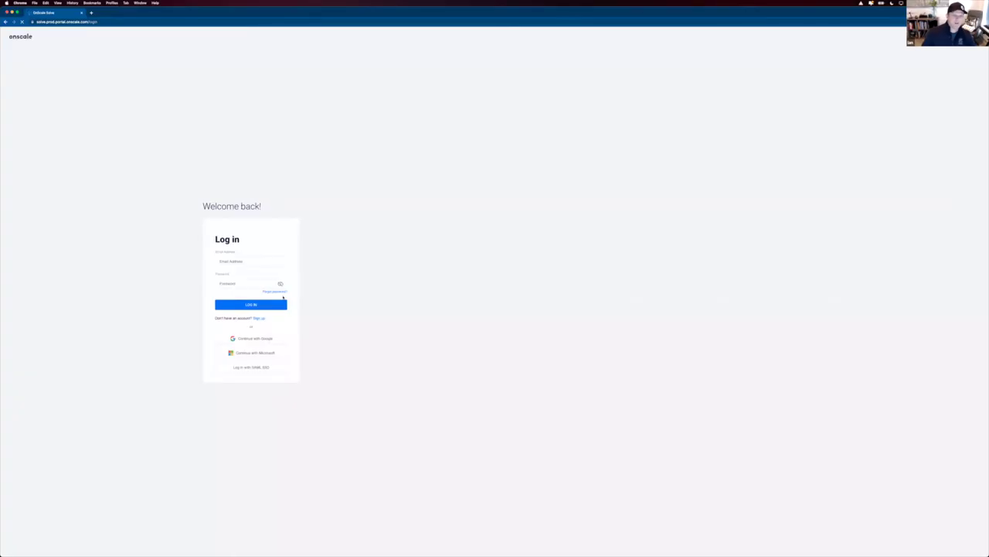
pyautogui.click(255, 302)
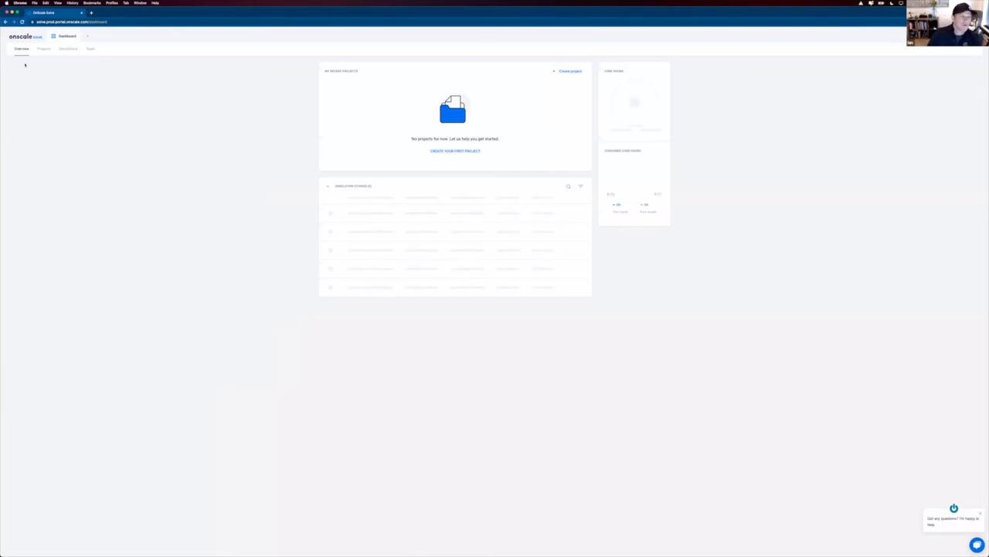
pyautogui.click(977, 545)
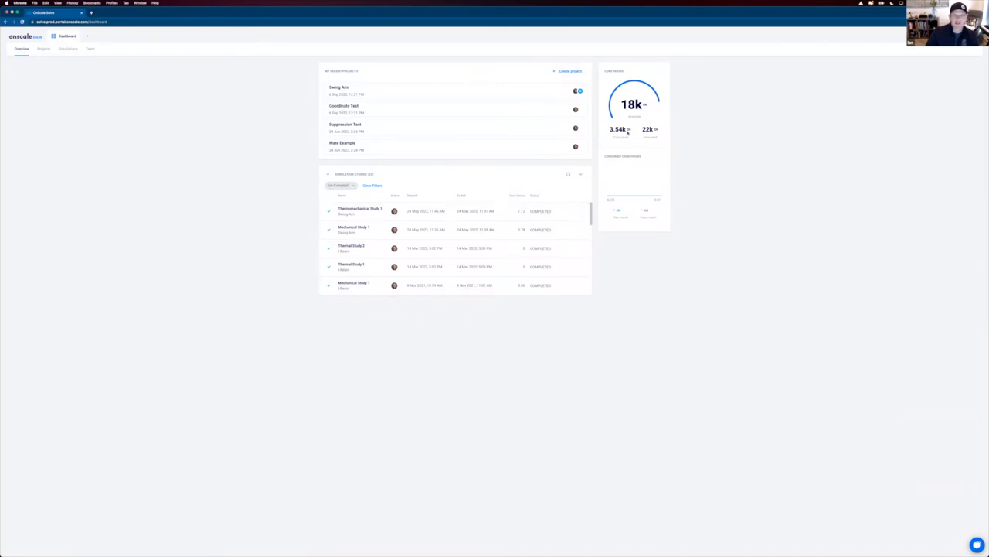
pyautogui.moveTo(648, 108)
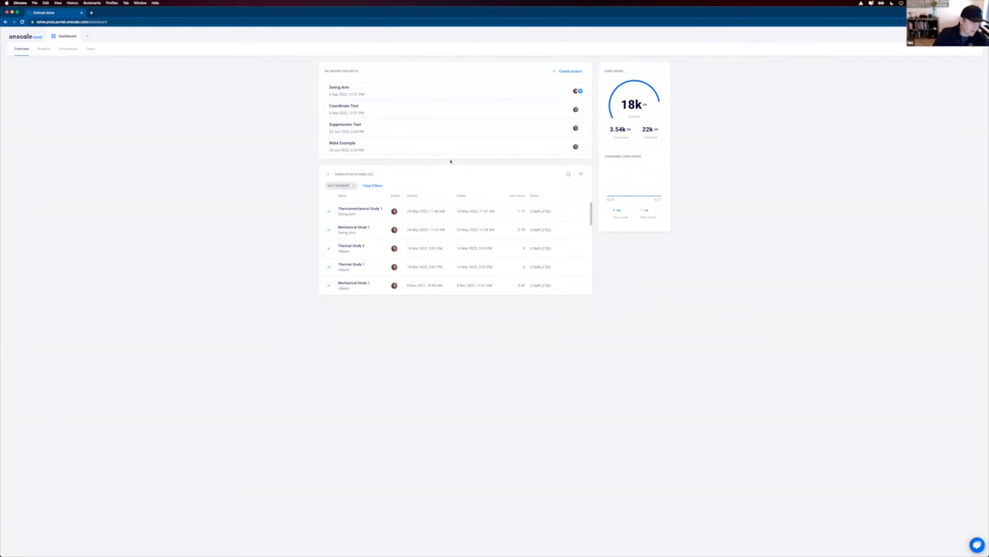
# Create a new project named Swing Arm
pyautogui.click(557, 74)
pyautogui.write('dwing Arm')
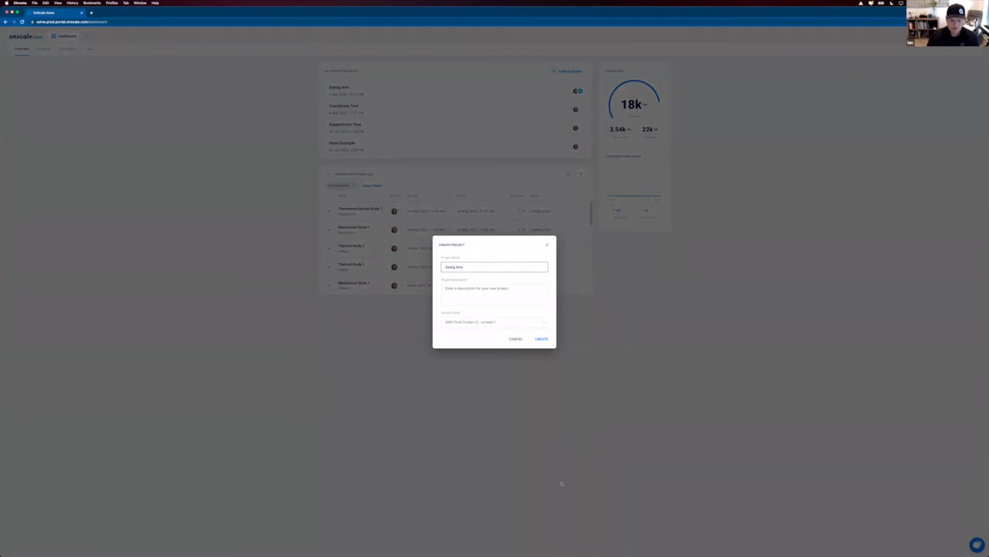
pyautogui.click(544, 342)
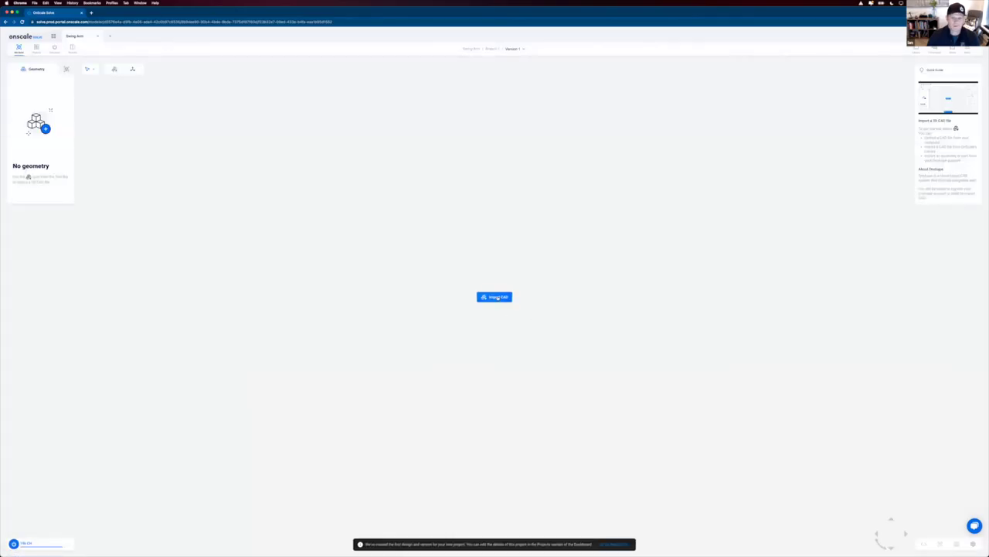
# Start a CAD import with Onshape as the source and connect the Onshape account
pyautogui.click(497, 298)
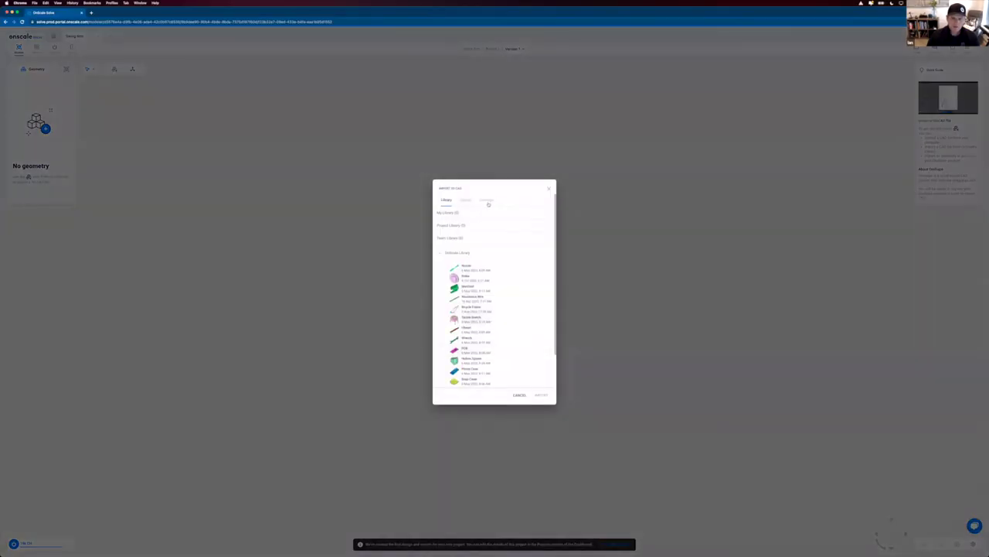
pyautogui.click(488, 204)
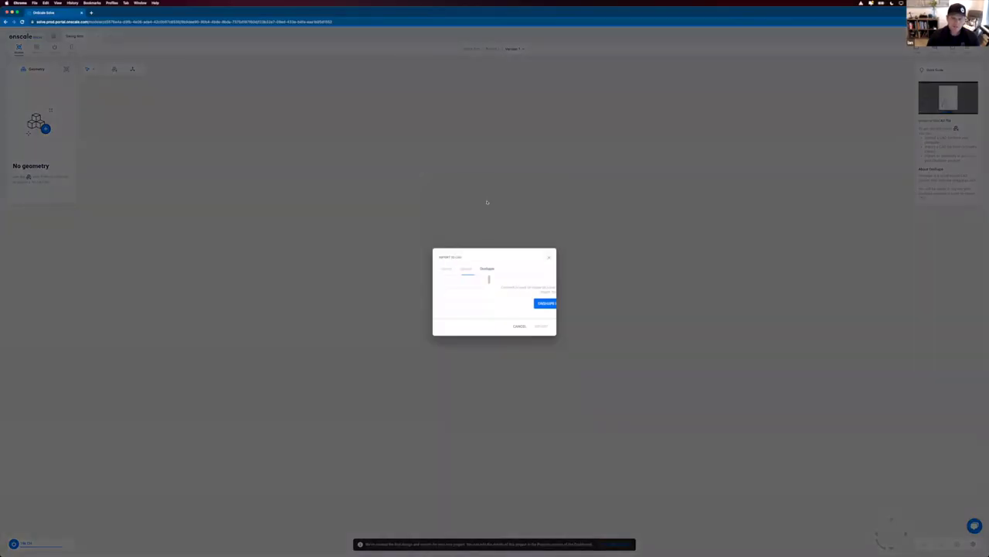
pyautogui.click(493, 304)
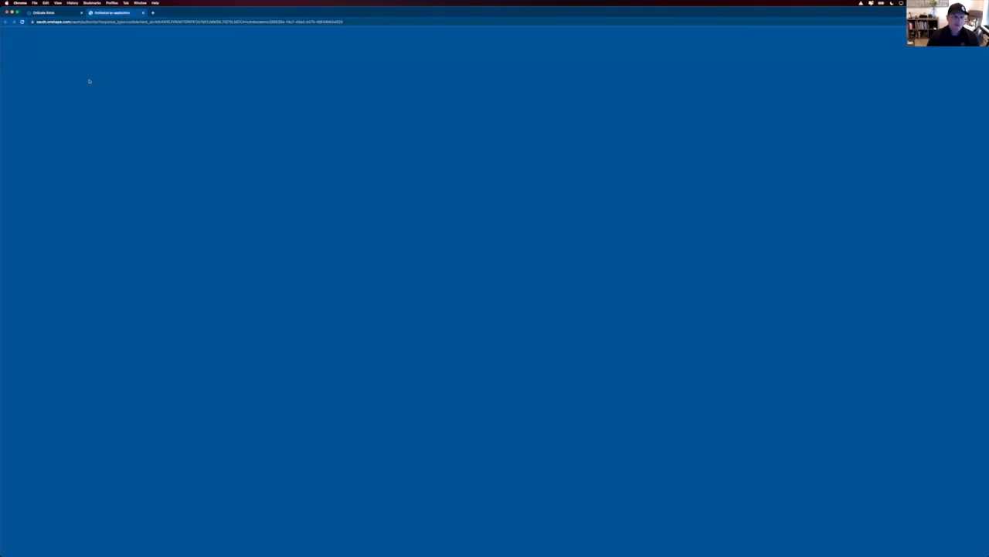
pyautogui.press('Return')
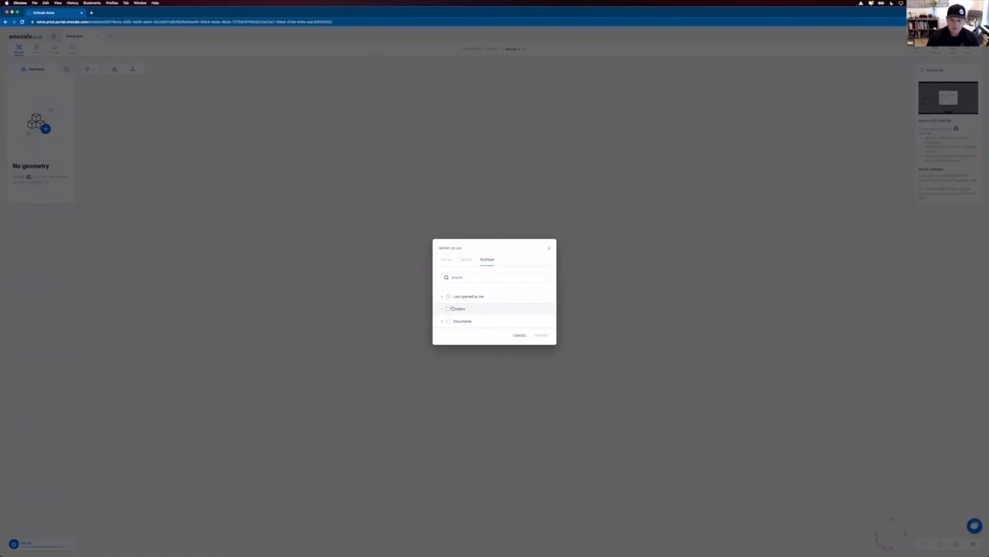
# Search the Onshape files for "swing arm" and open the Swing Arm document
pyautogui.click(443, 310)
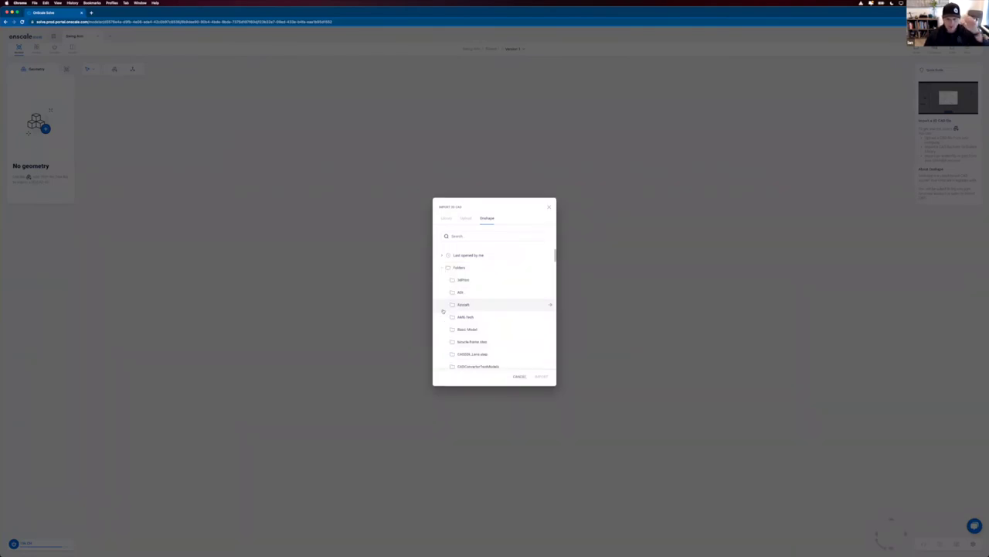
pyautogui.click(443, 267)
pyautogui.click(456, 276)
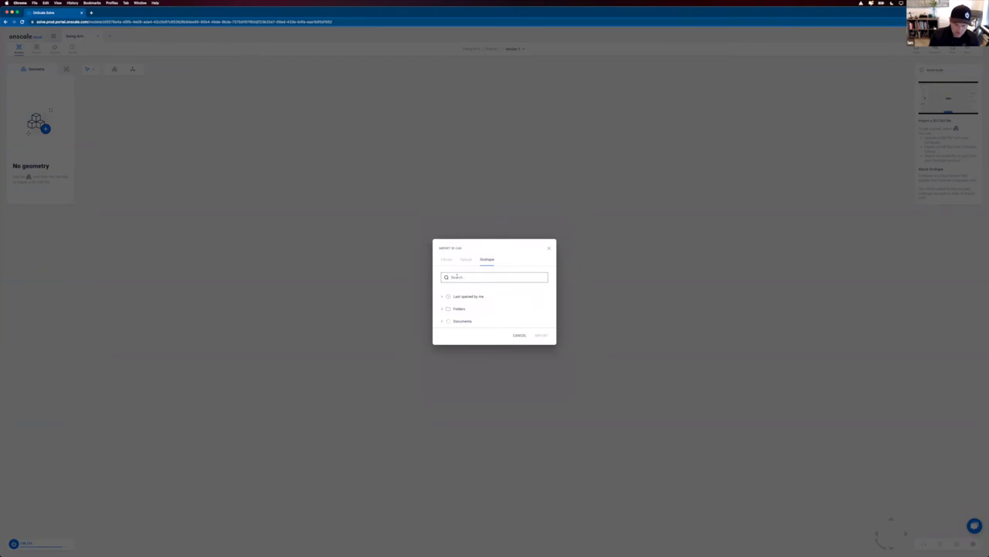
pyautogui.write('tie')
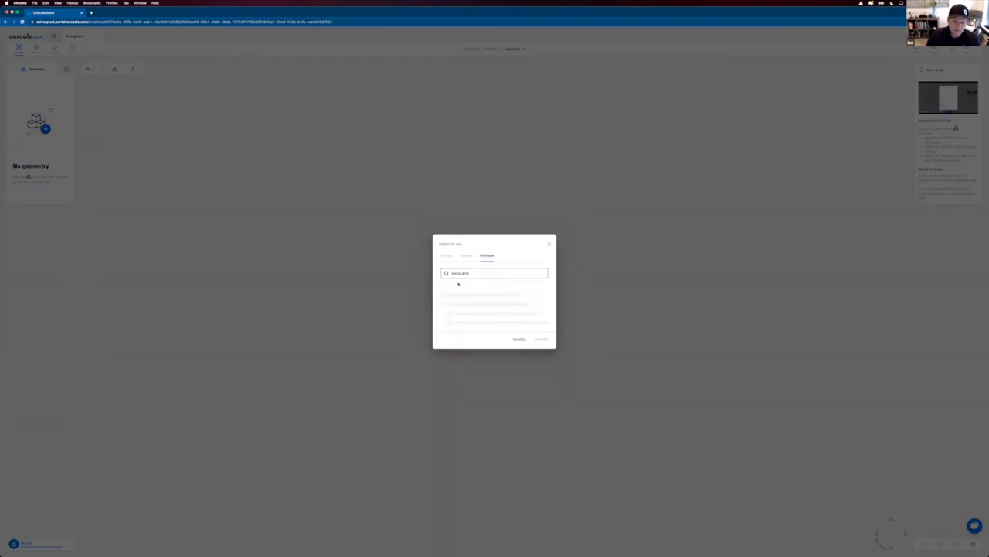
pyautogui.click(468, 307)
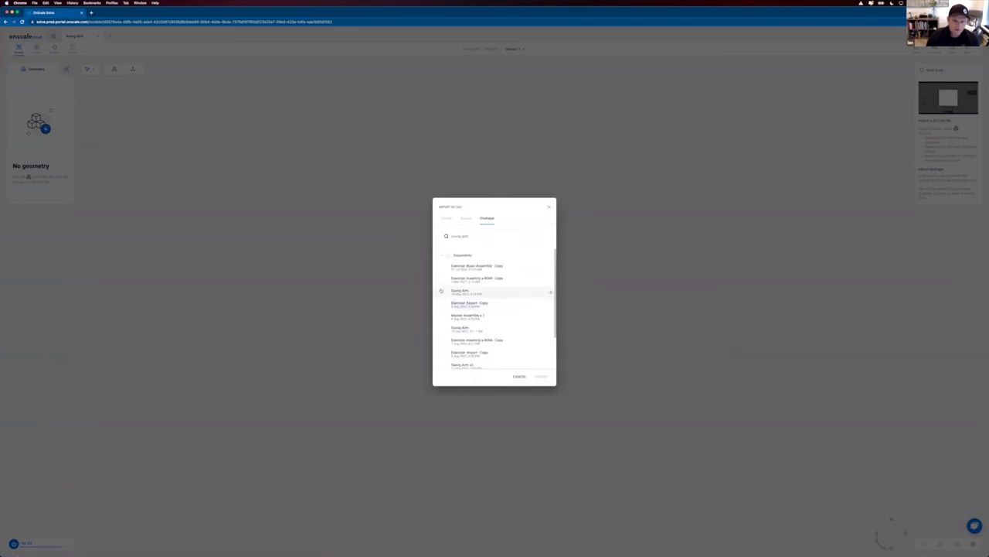
pyautogui.click(484, 293)
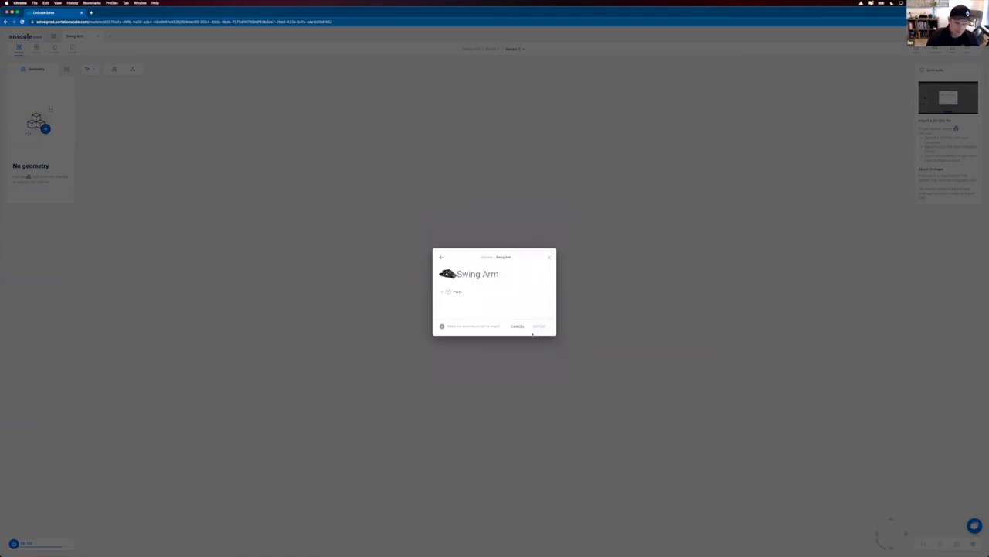
# Select the part listed under the Swing Arm document's Parts and import it into the project
pyautogui.click(455, 292)
pyautogui.click(476, 304)
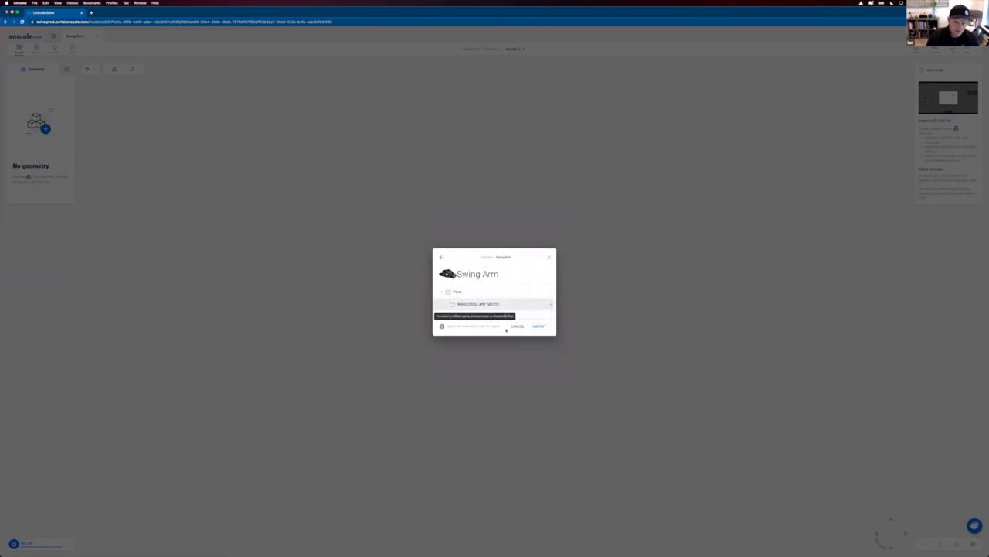
pyautogui.click(540, 326)
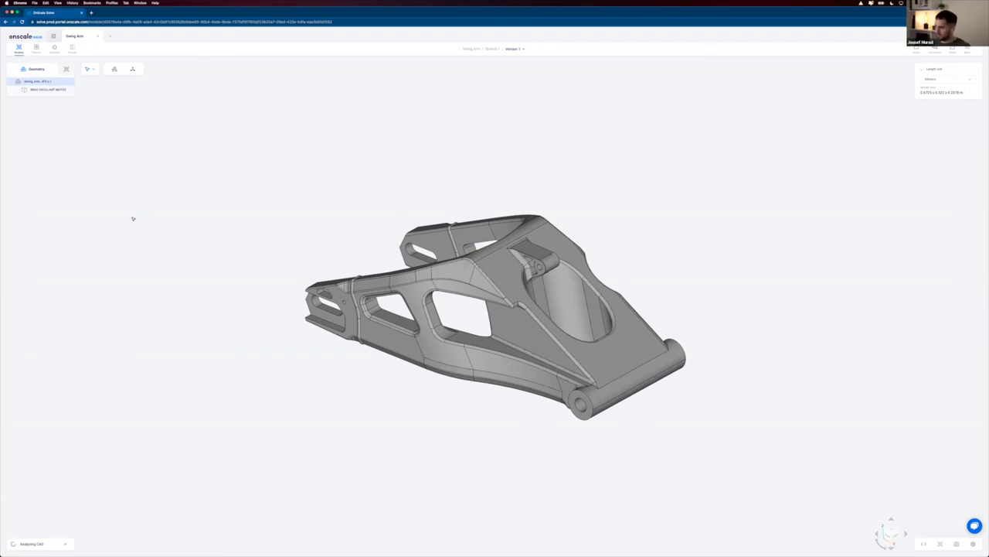
# Examine the imported swing arm geometry, hiding its part and showing it again
pyautogui.moveTo(141, 225); pyautogui.dragTo(209, 315)
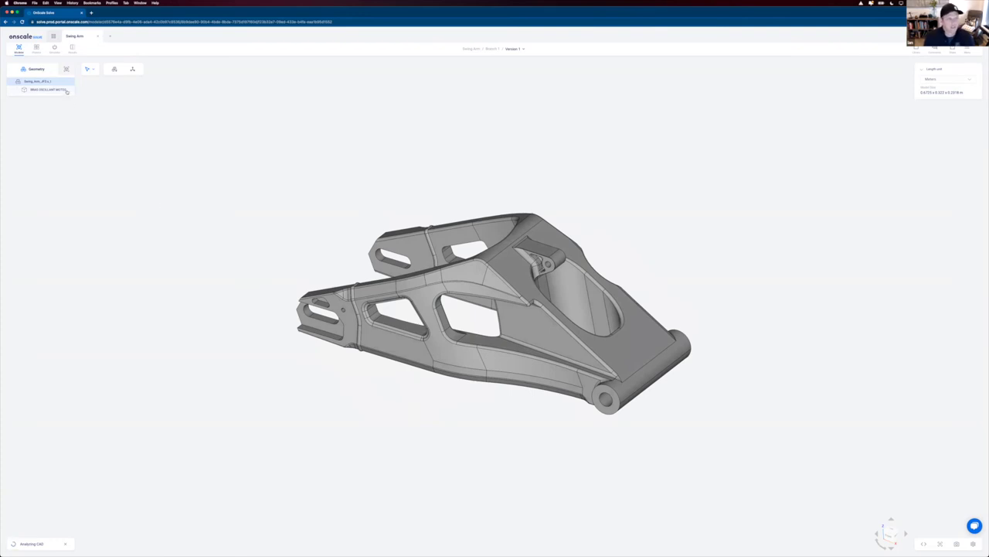
pyautogui.click(17, 91)
pyautogui.click(18, 90)
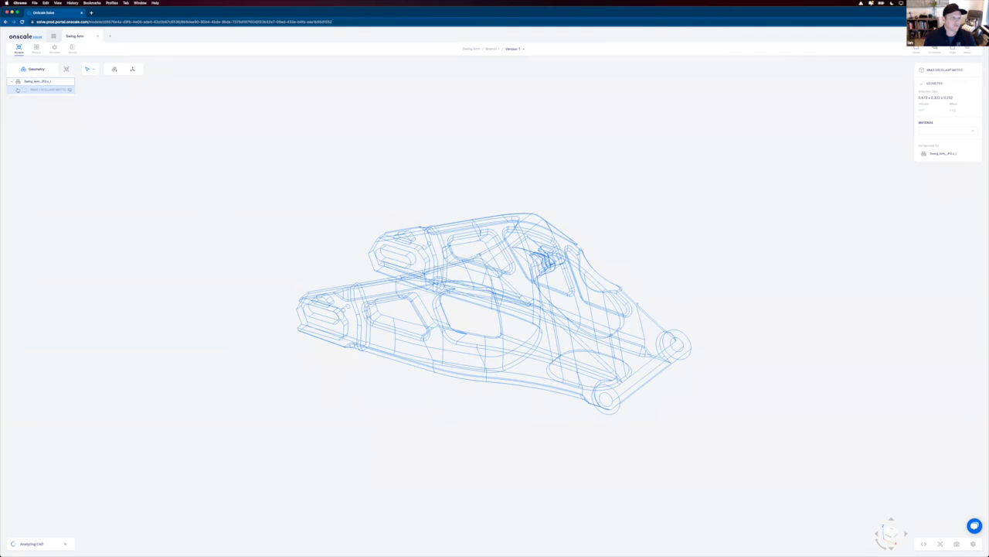
pyautogui.click(37, 50)
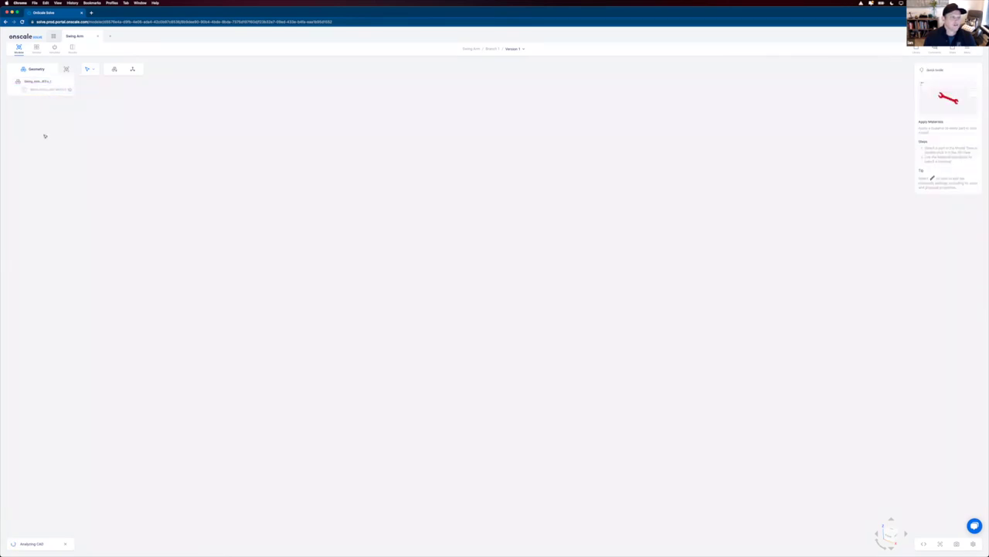
pyautogui.click(18, 47)
pyautogui.click(70, 91)
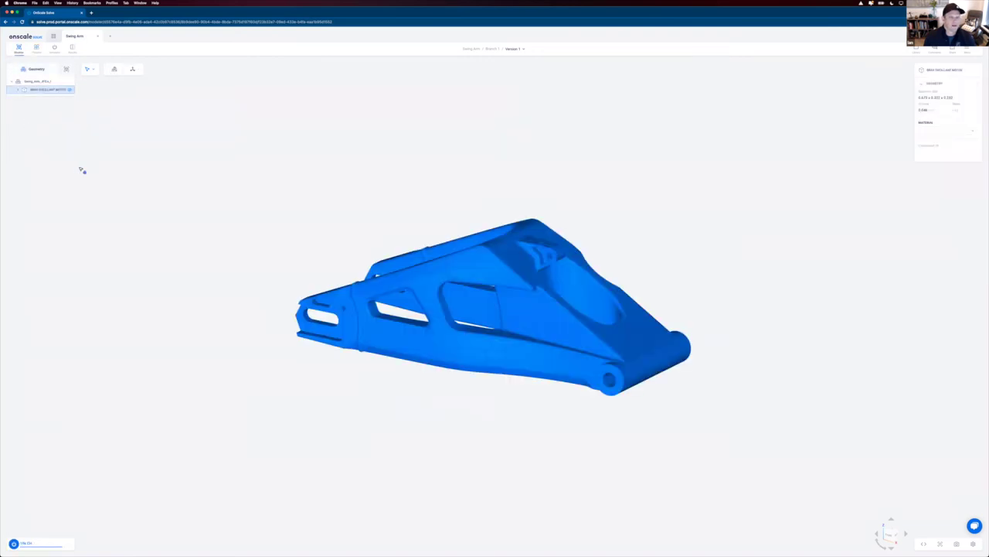
pyautogui.click(256, 184)
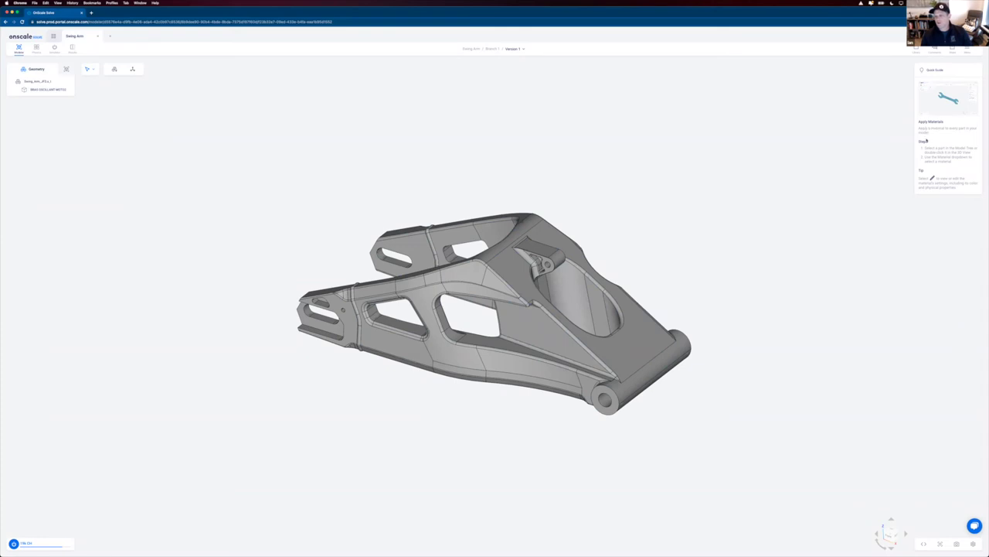
# Assign the Aluminum material from the global materials to the swing arm part
pyautogui.click(60, 90)
pyautogui.click(961, 131)
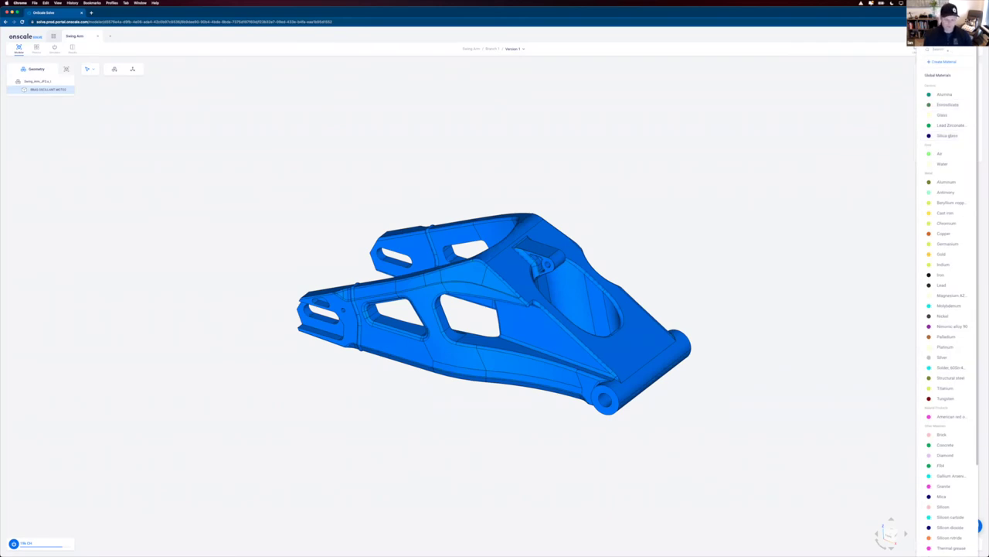
pyautogui.write('alumin')
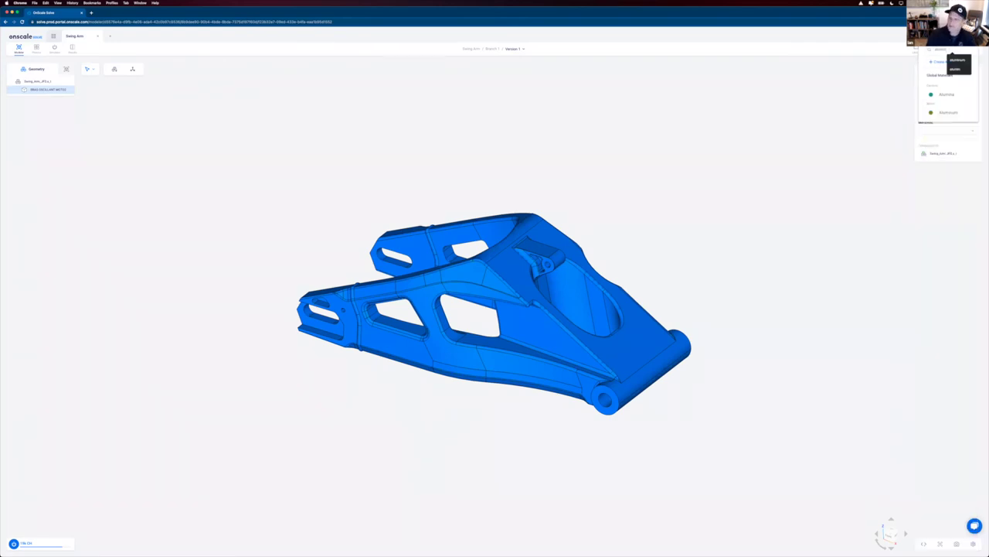
pyautogui.click(947, 113)
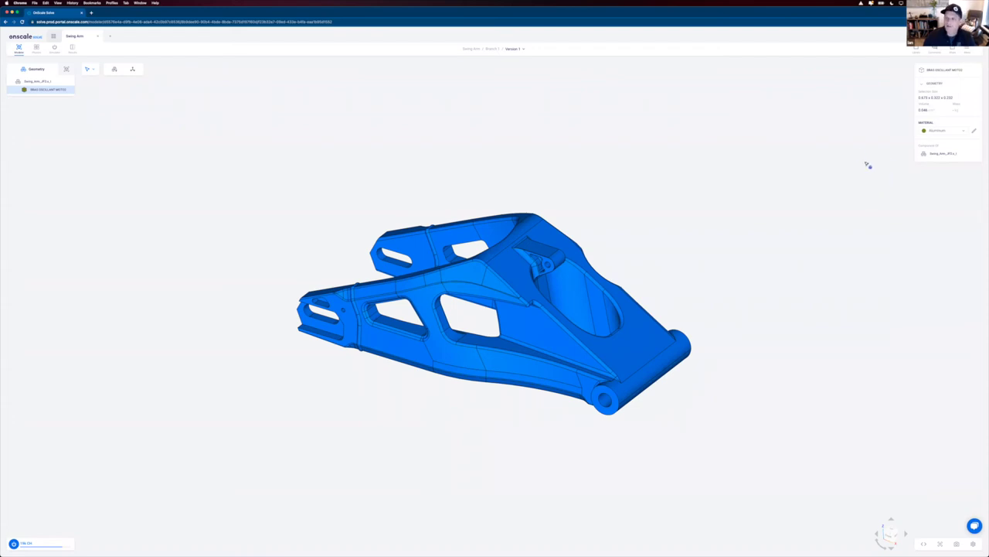
# Open the assigned aluminum for editing, review its mechanical properties and save it as a custom material
pyautogui.click(975, 131)
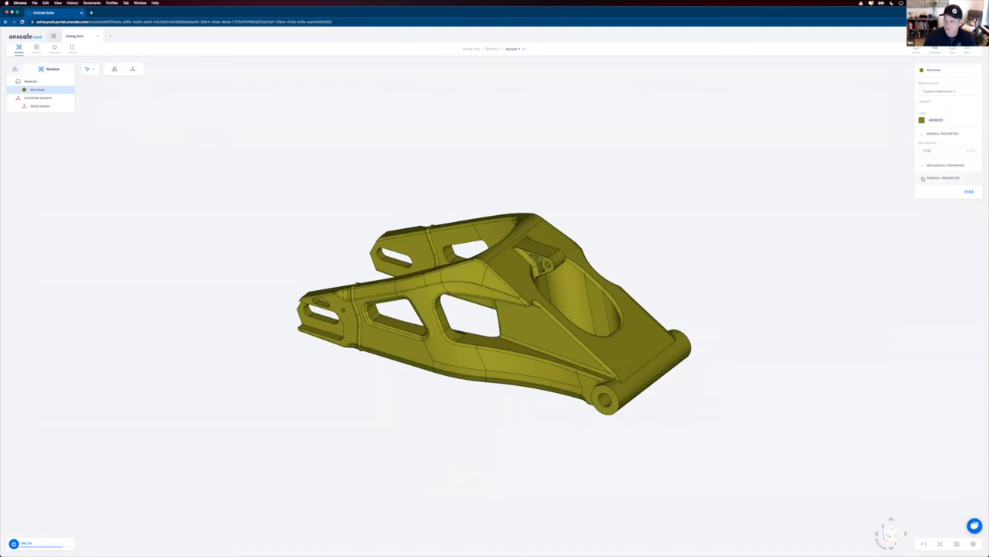
pyautogui.click(924, 164)
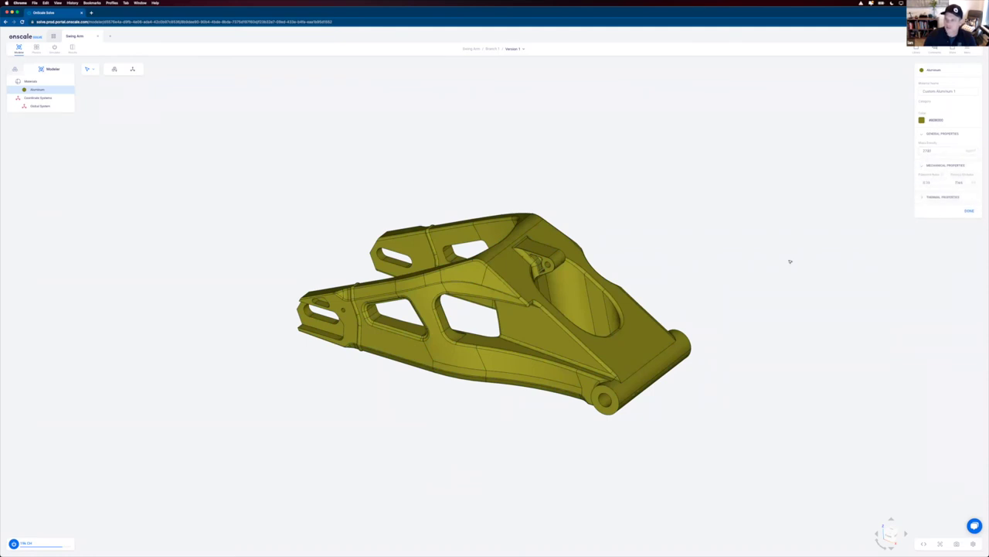
pyautogui.click(968, 211)
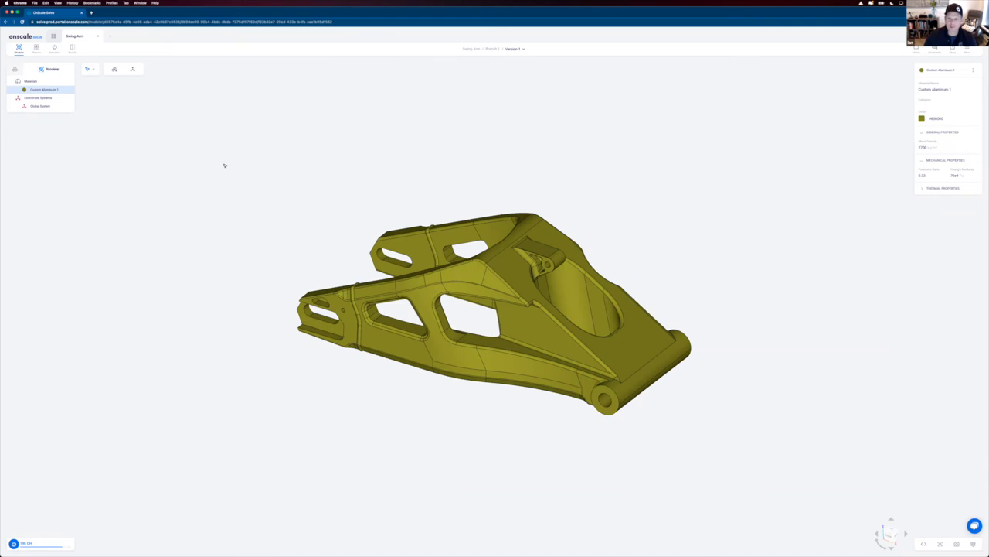
# Add a mechanical Restraint in the physics setup and apply it to the inner face of the swing arm's pivot bore
pyautogui.click(36, 49)
pyautogui.click(113, 69)
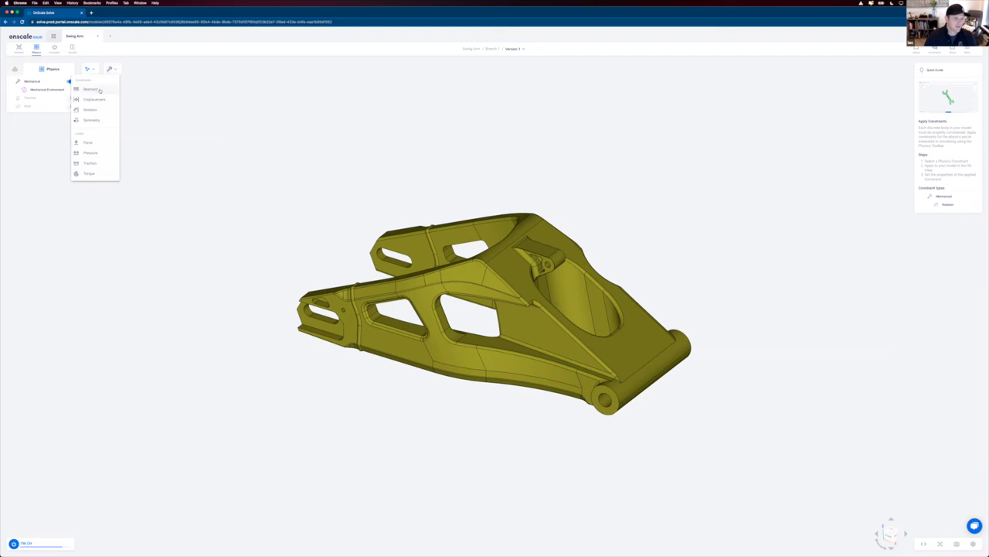
pyautogui.click(99, 91)
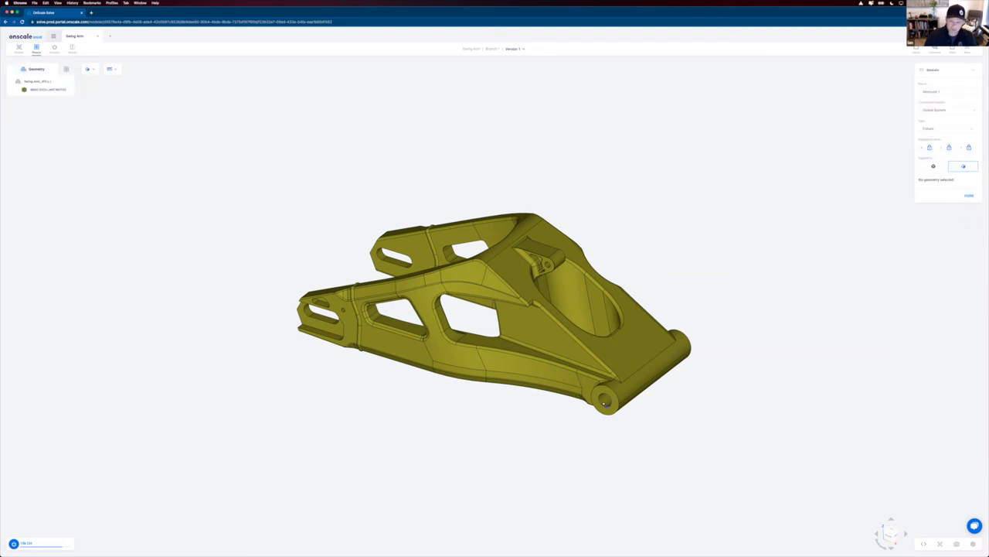
pyautogui.click(608, 402)
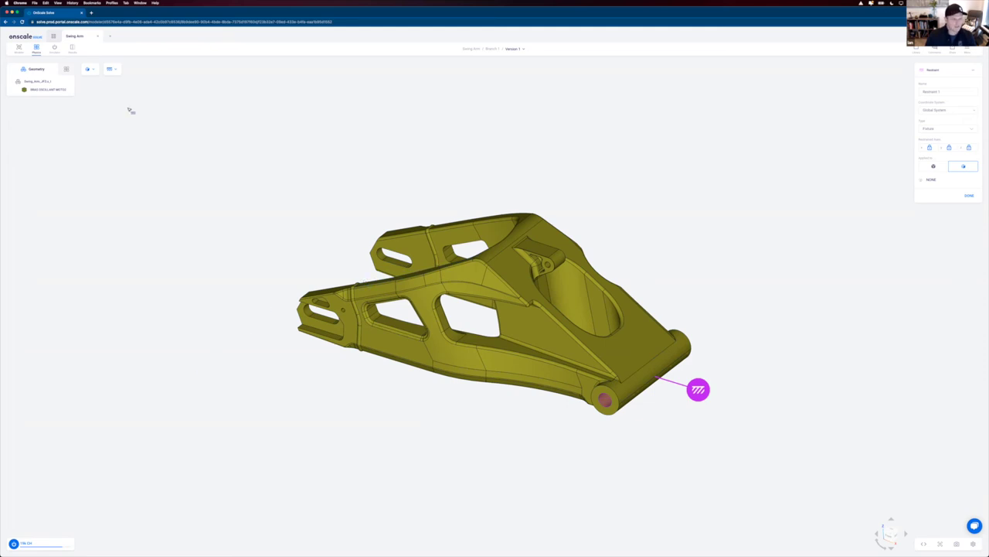
# Apply a Force load of 750 N to the lower face of the axle slot on the far arm
pyautogui.click(112, 70)
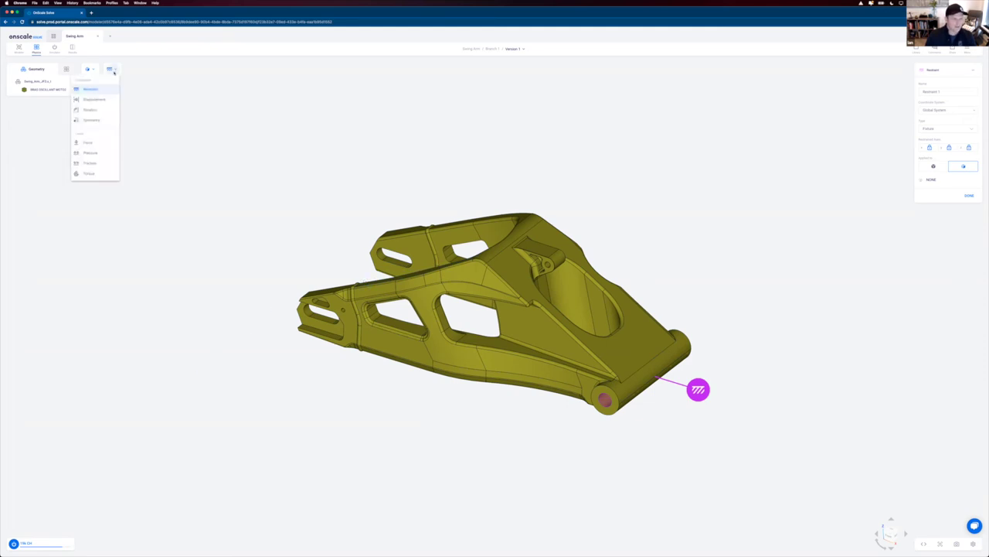
pyautogui.click(83, 143)
pyautogui.click(400, 264)
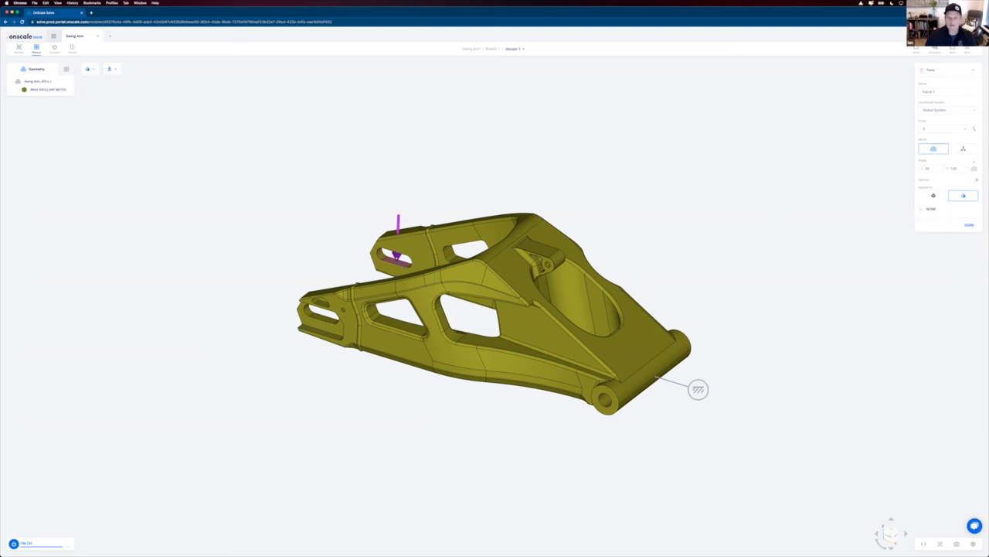
pyautogui.click(933, 129)
pyautogui.press('BackSpace')
pyautogui.write('8')
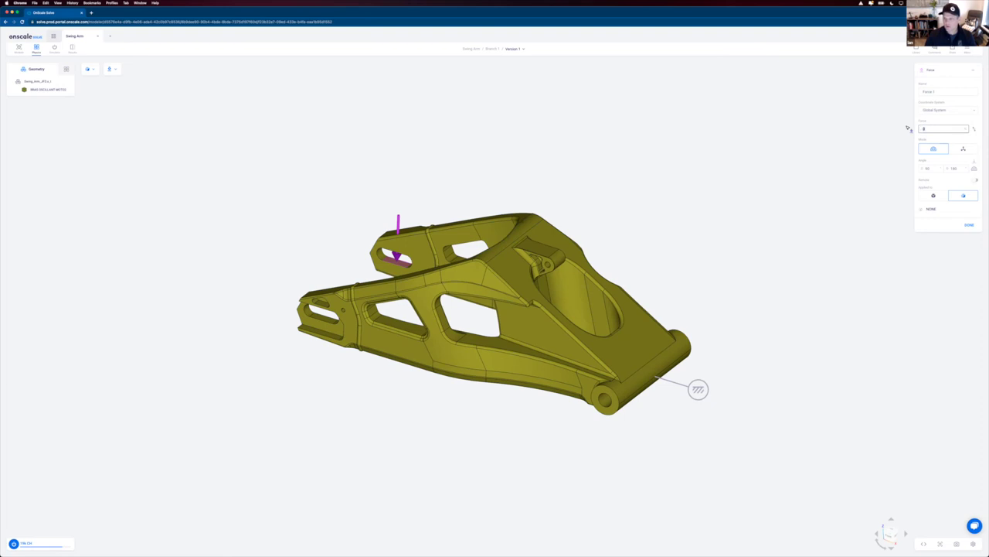
pyautogui.write('50')
pyautogui.press('Return')
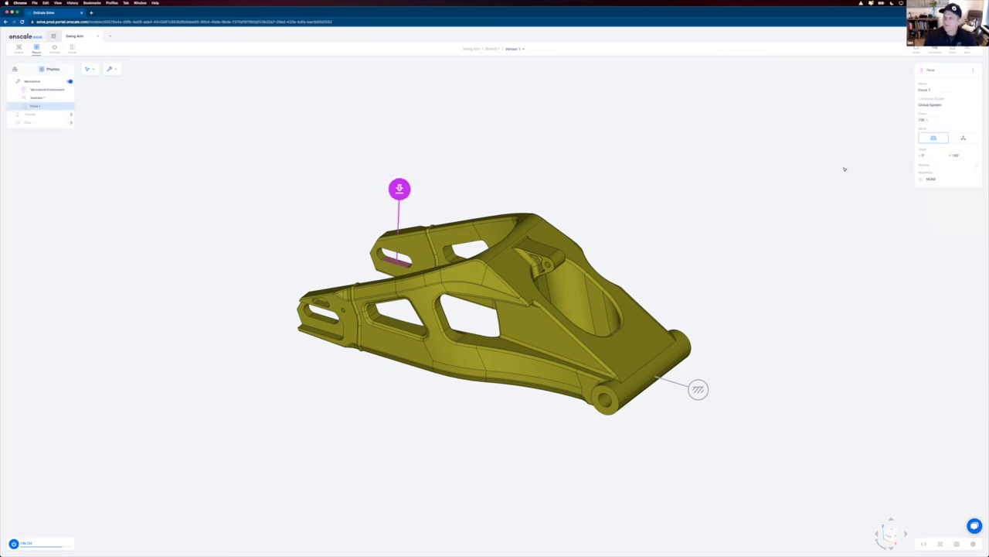
# Apply a second Force load to the lower face of the axle slot on the near arm
pyautogui.click(88, 68)
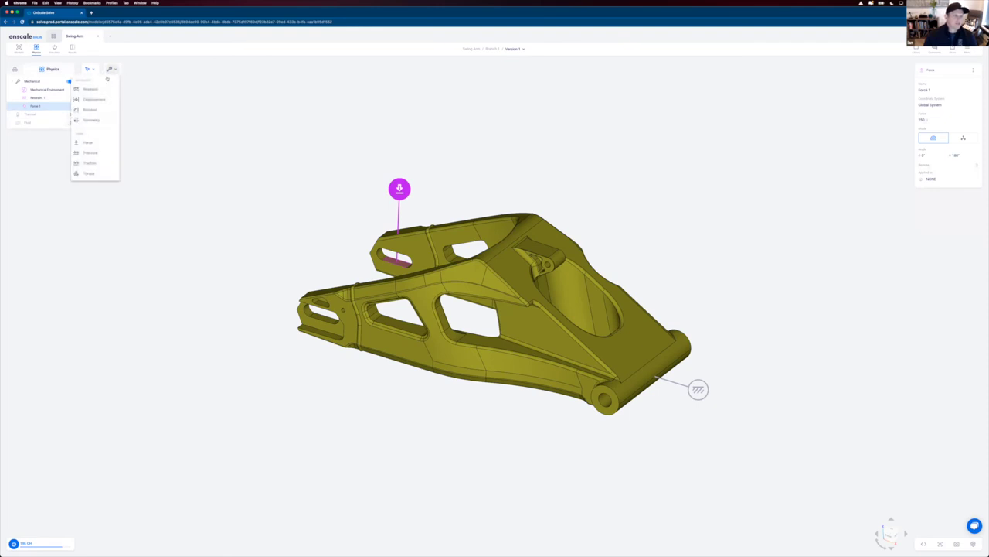
pyautogui.click(87, 143)
pyautogui.click(326, 318)
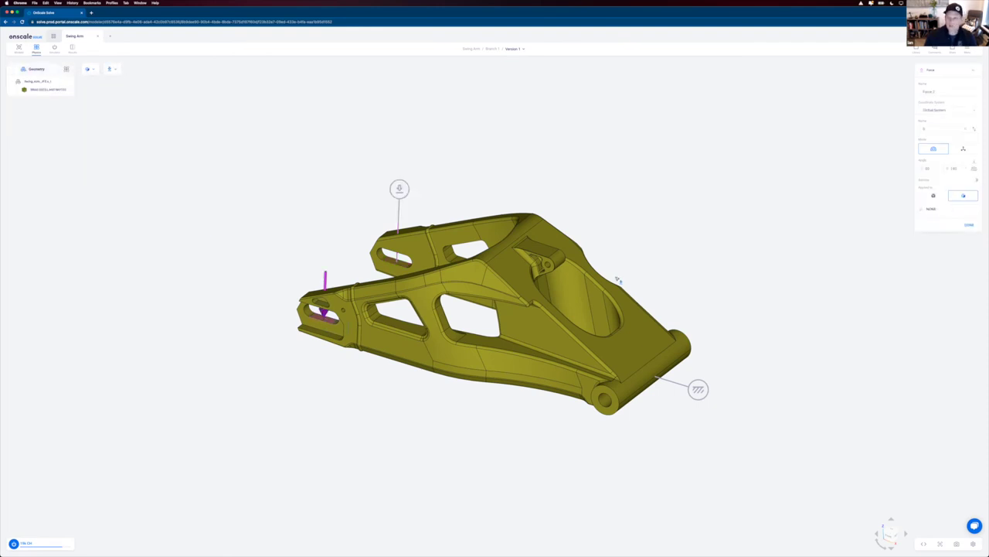
pyautogui.click(939, 128)
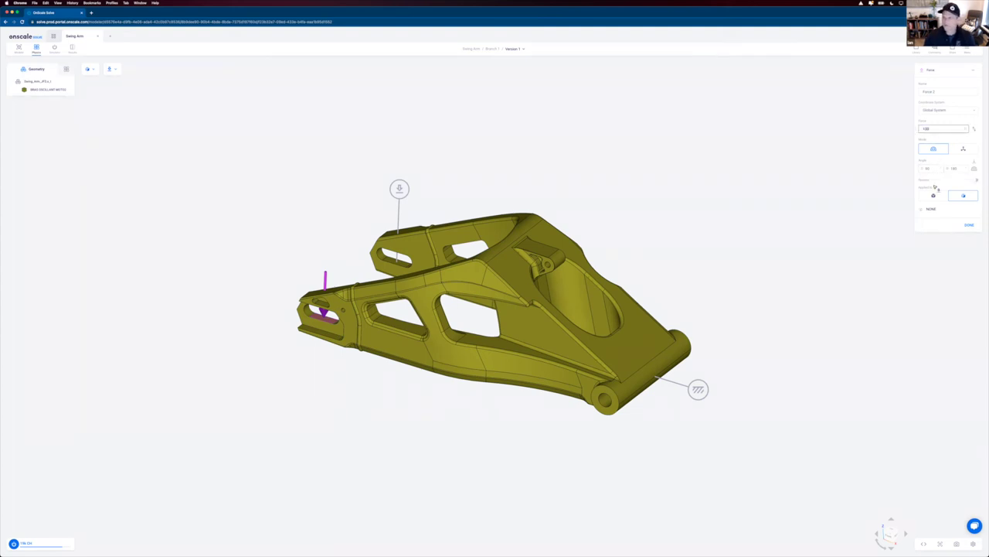
pyautogui.click(969, 224)
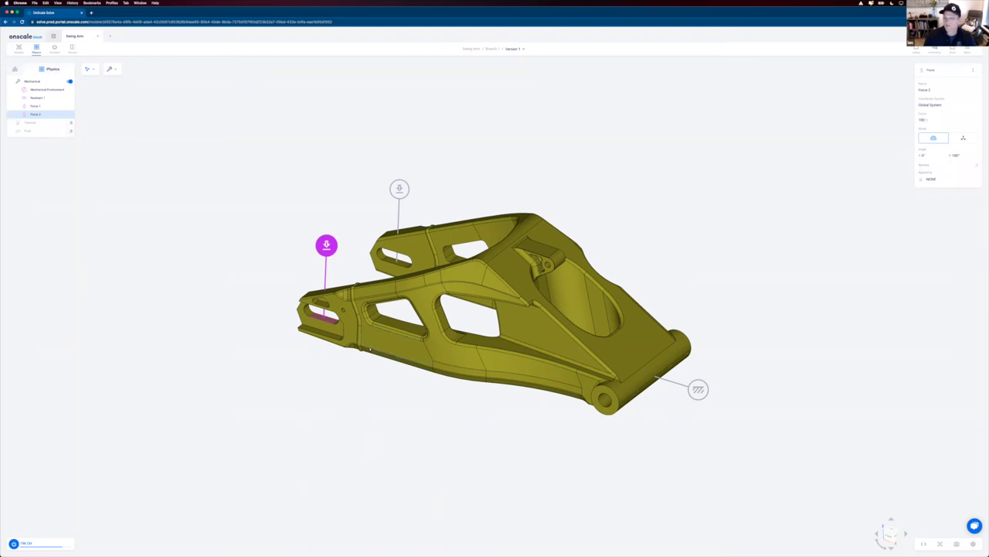
# Open the far arm's force load for editing and review the sweep types available for parameterizing its magnitude
pyautogui.click(41, 106)
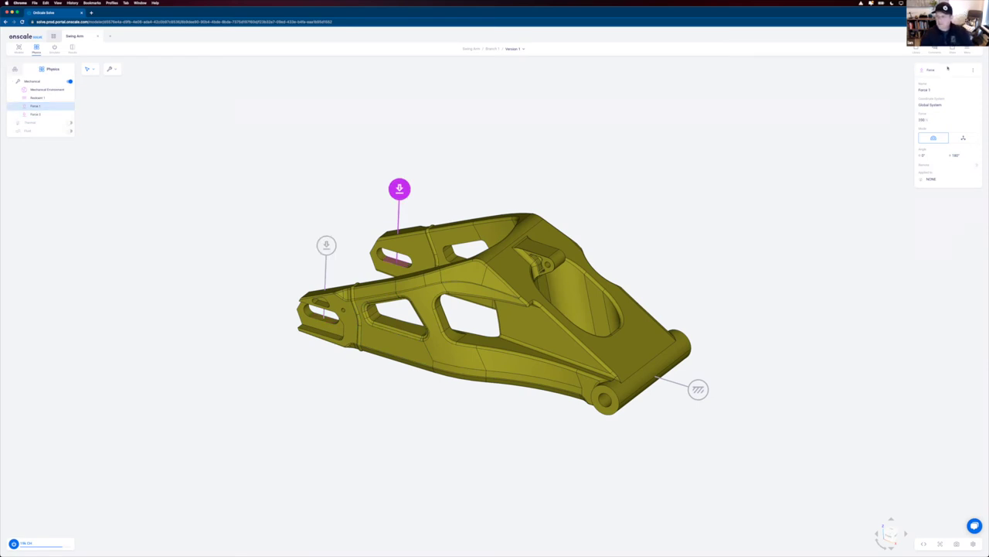
pyautogui.click(974, 70)
pyautogui.click(944, 76)
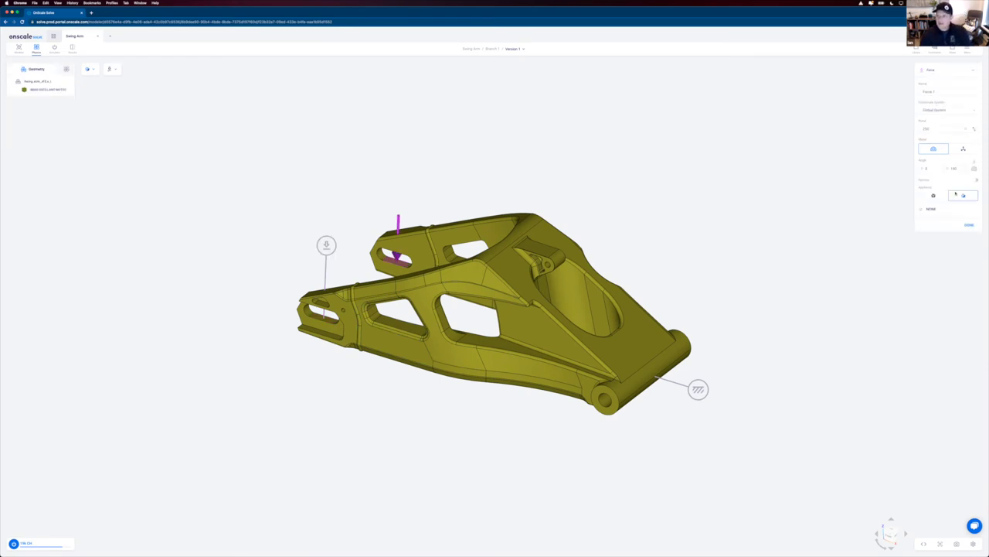
pyautogui.click(964, 129)
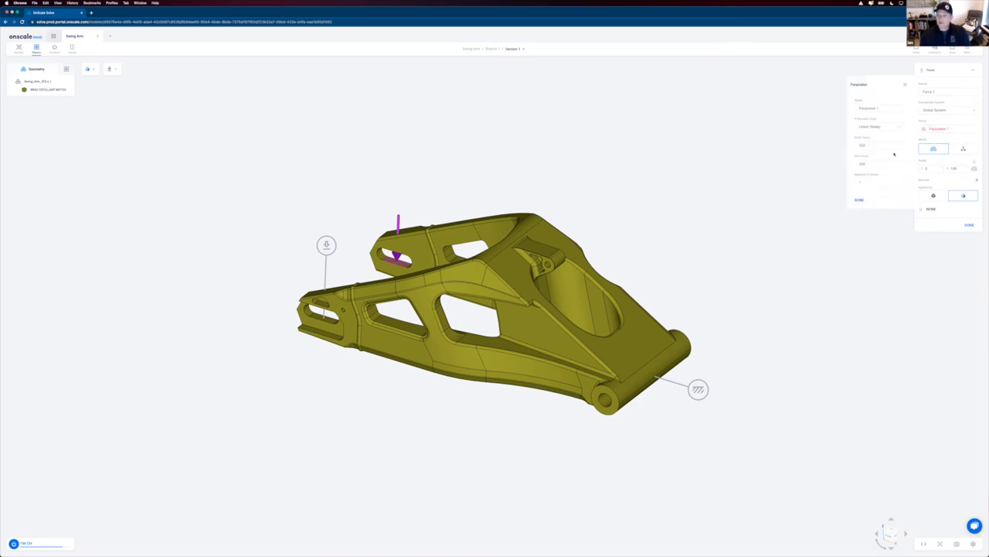
pyautogui.click(875, 127)
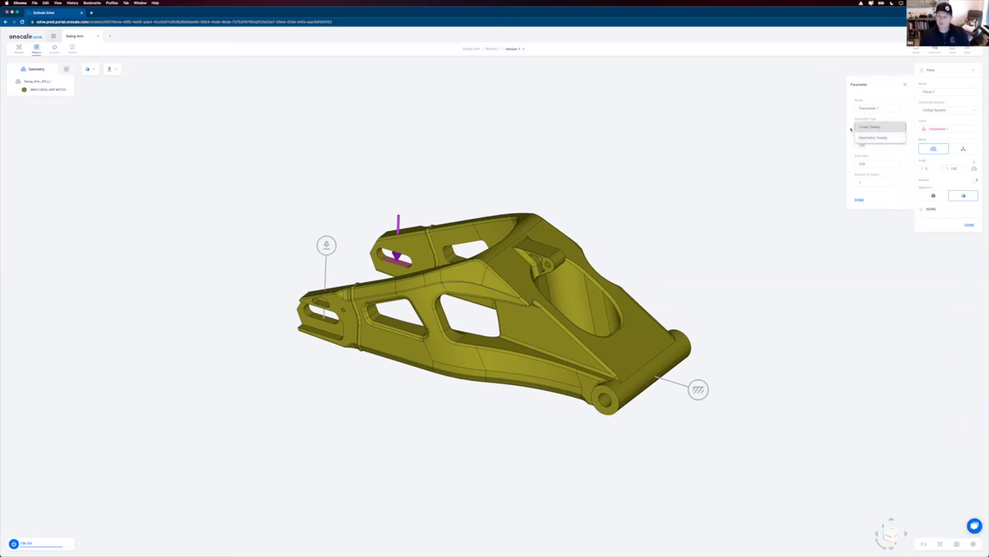
pyautogui.click(858, 199)
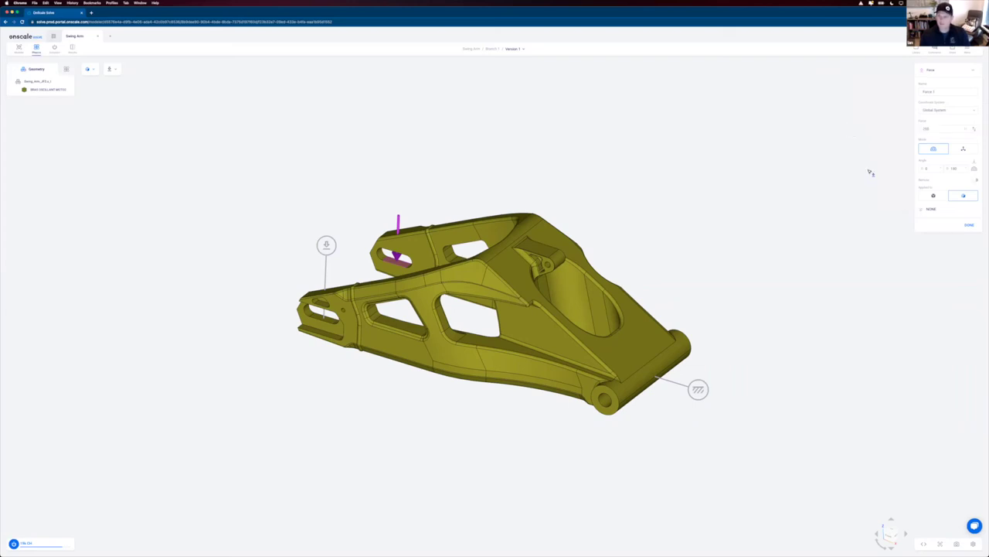
# Parameterize the far arm's force with a linear sweep from 250 to an end value of 2500 in 10 values
pyautogui.click(963, 129)
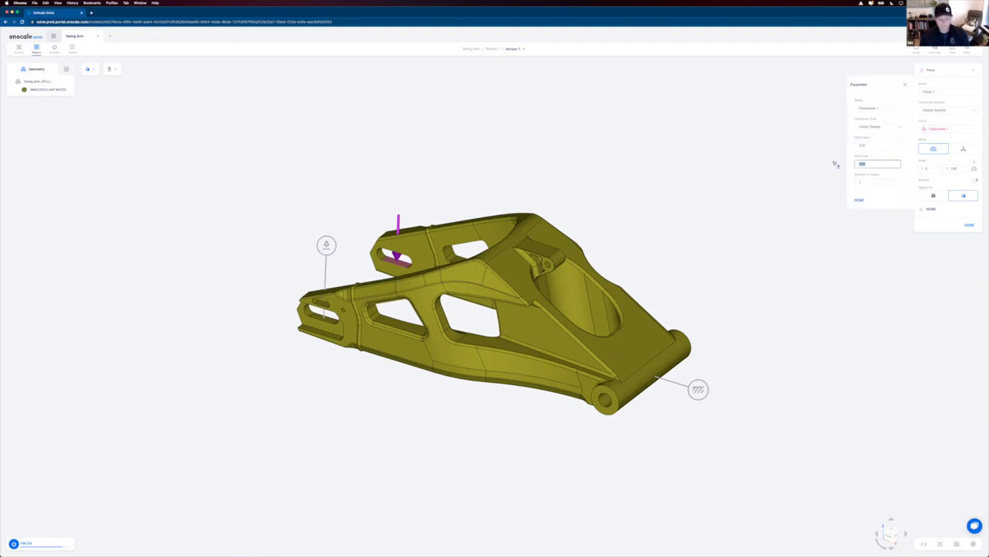
pyautogui.write('75')
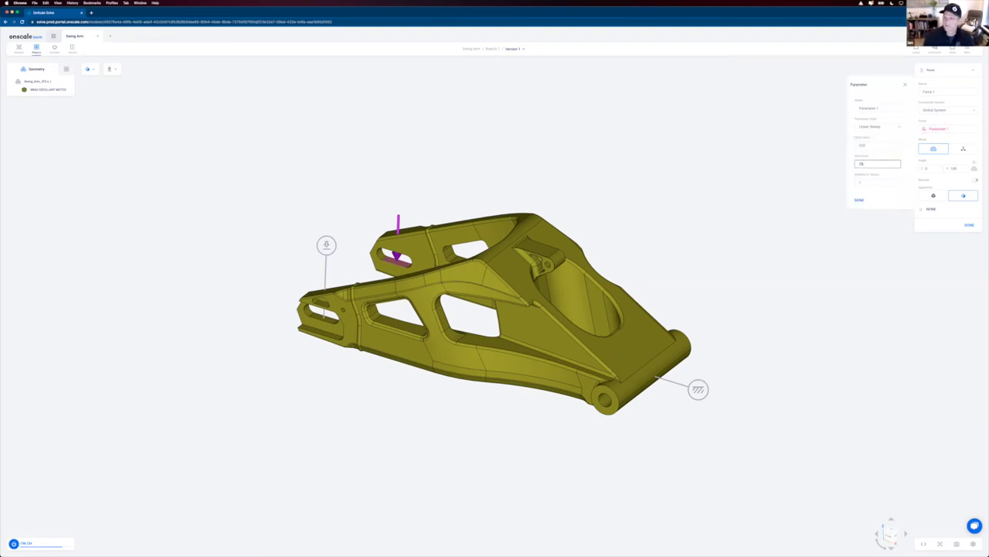
pyautogui.click(873, 183)
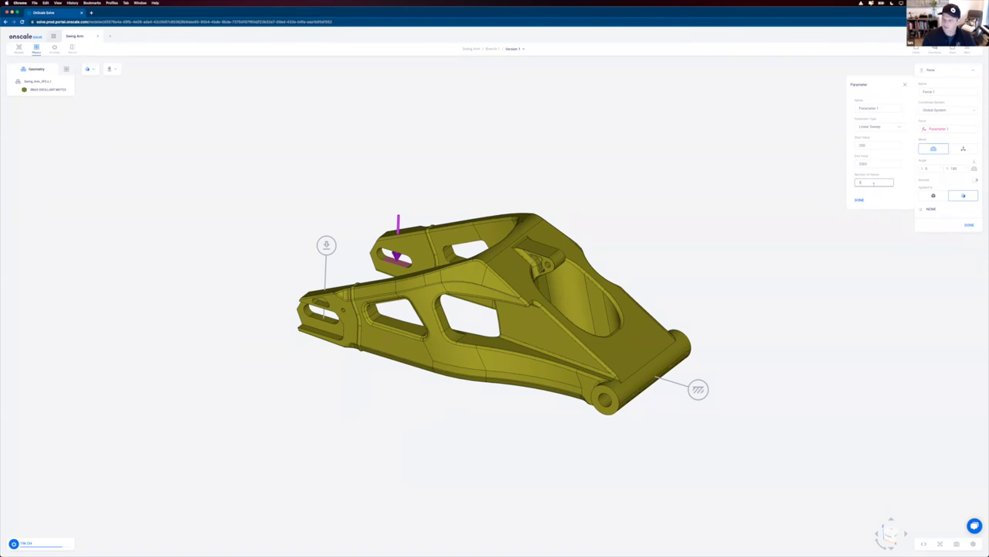
pyautogui.click(858, 199)
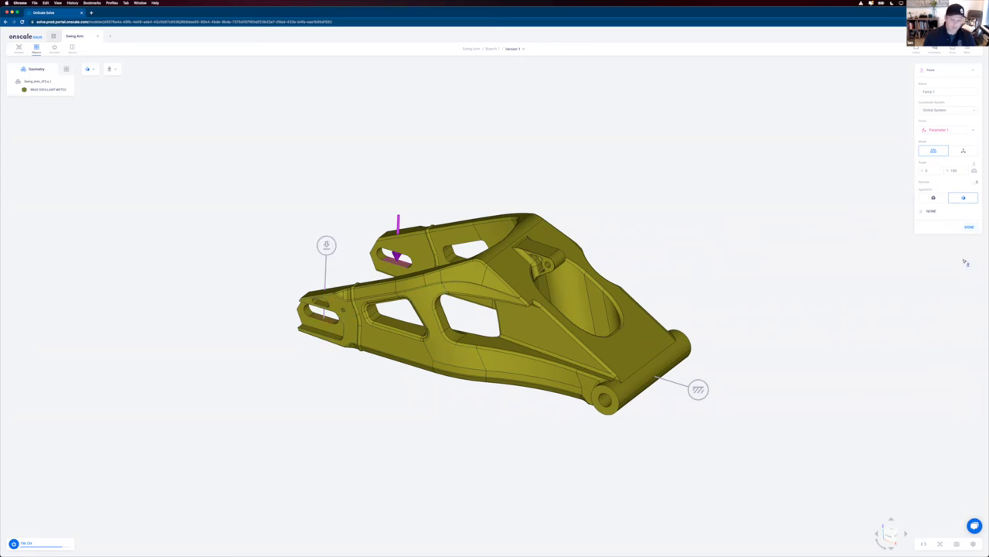
pyautogui.click(969, 226)
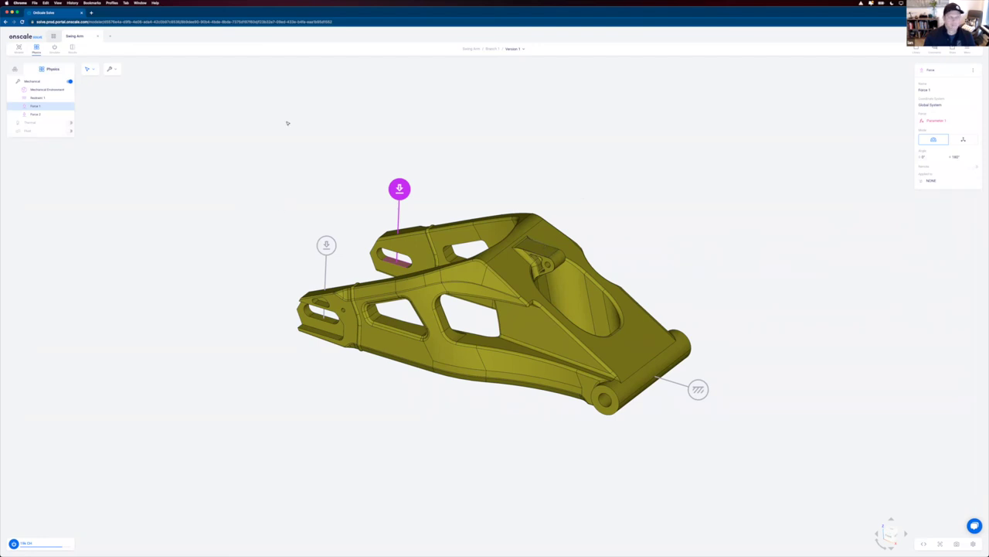
# Open the launcher for the current study and review the list of simulations generated by the force sweep
pyautogui.click(51, 49)
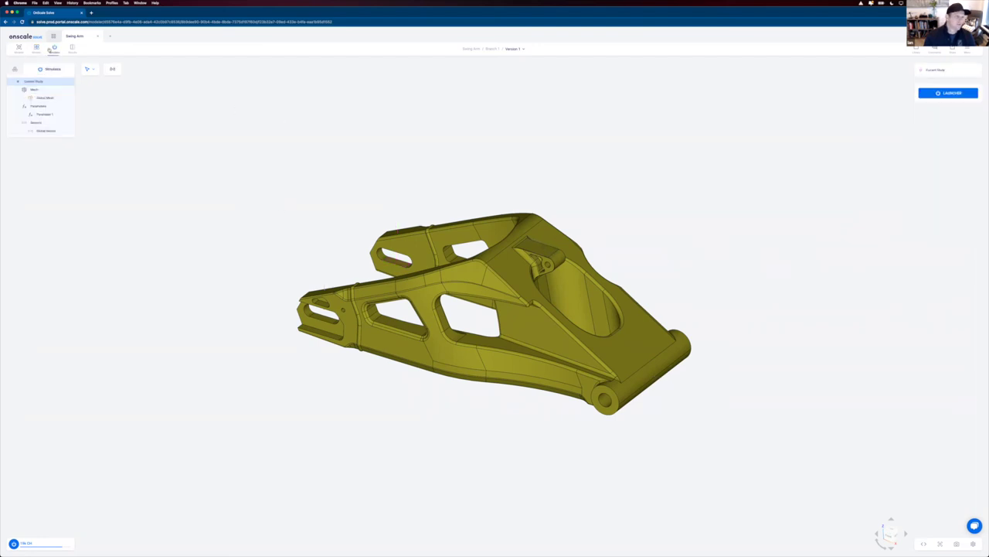
pyautogui.click(948, 93)
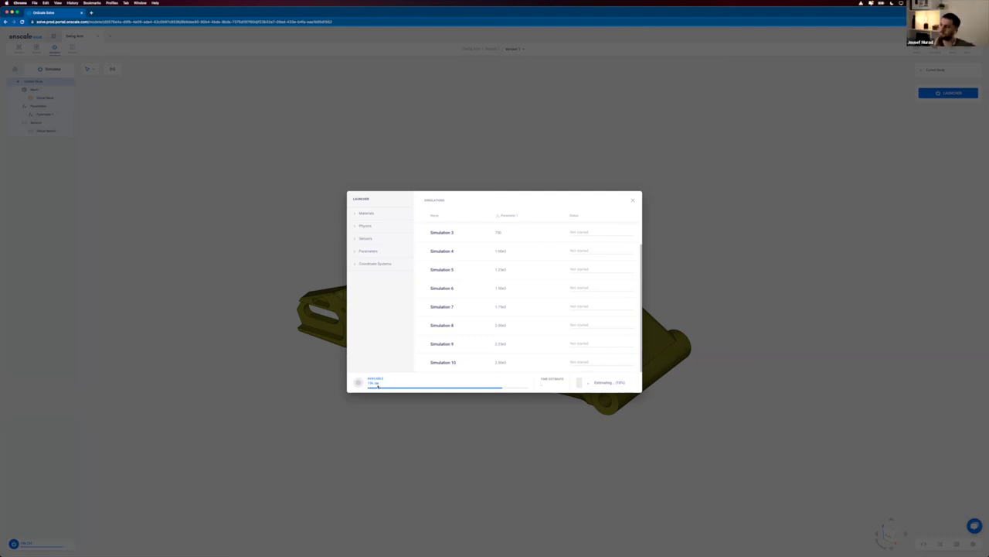
pyautogui.moveTo(376, 388)
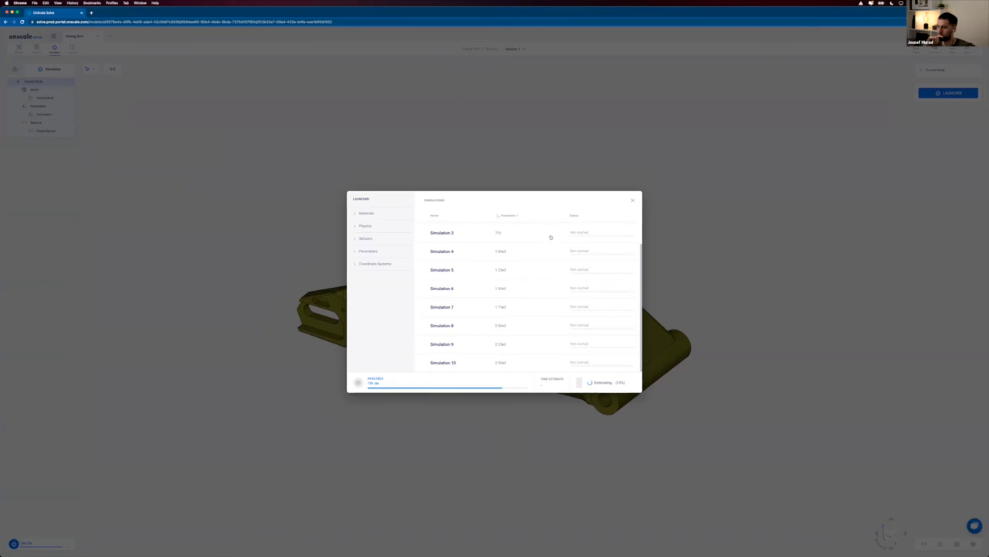
pyautogui.click(633, 202)
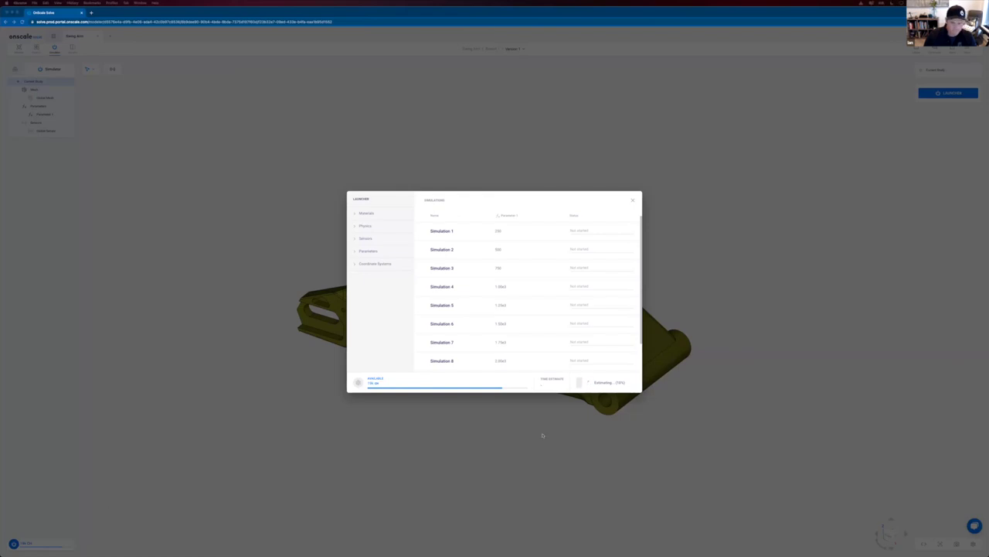
pyautogui.click(562, 411)
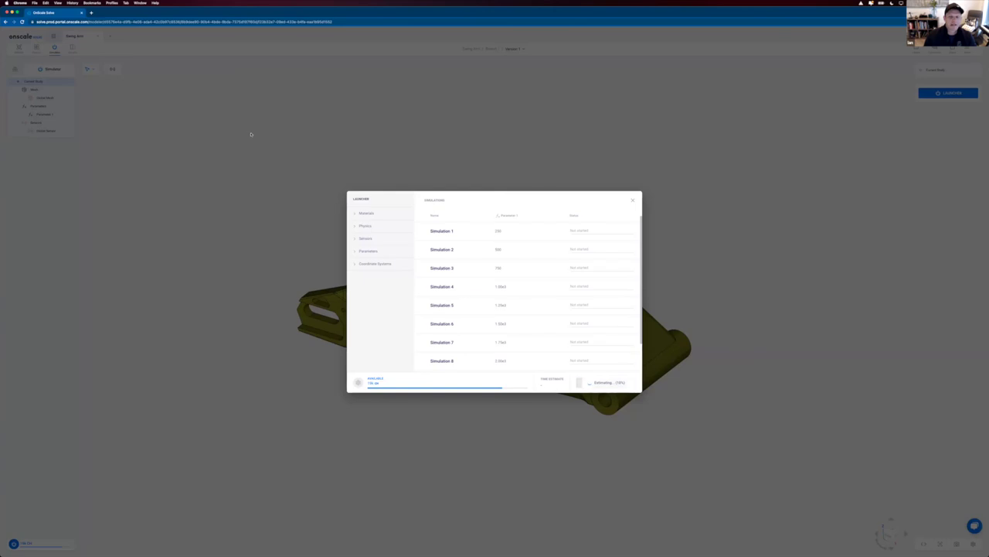
# Open OnScale Solve in a new browser tab and go to its dashboard
pyautogui.click(91, 13)
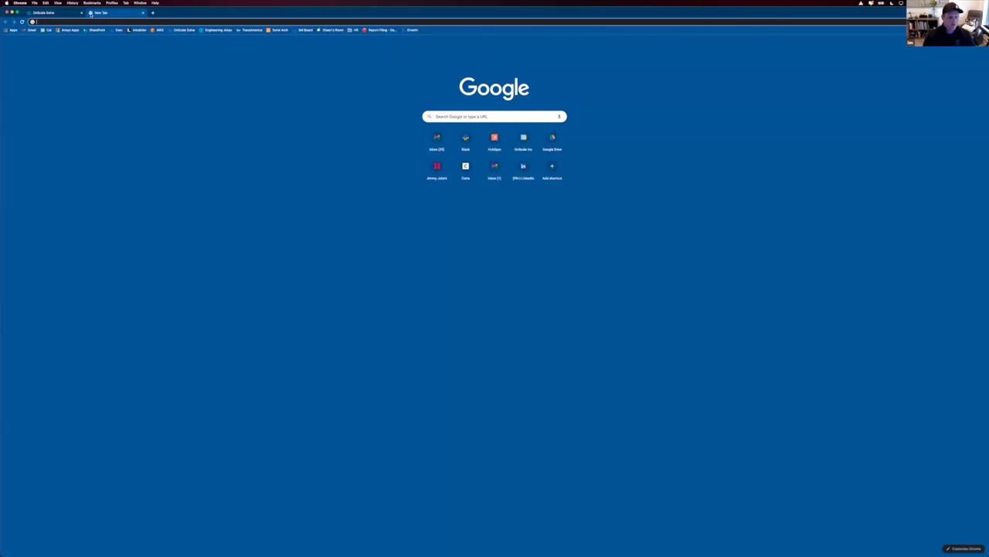
pyautogui.write('solve')
pyautogui.press('Return')
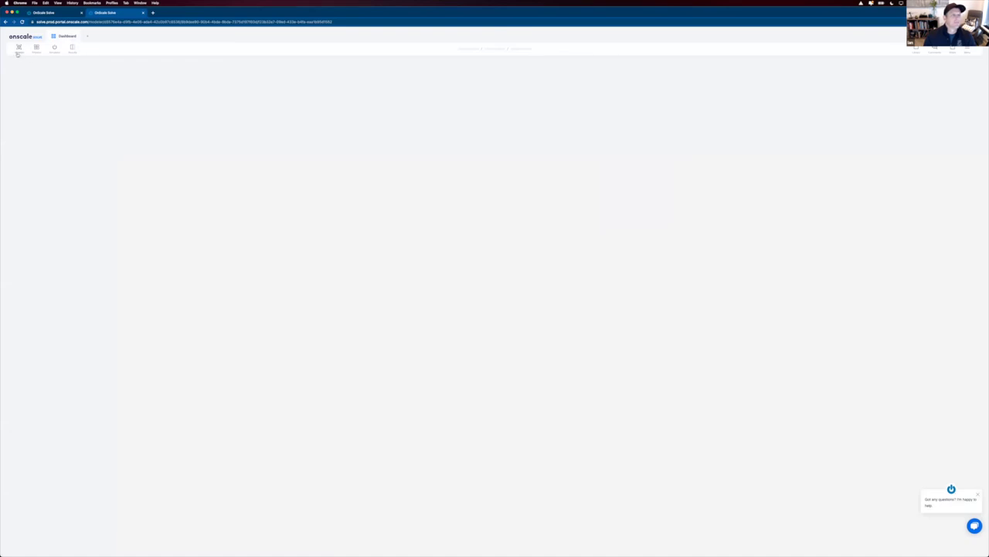
pyautogui.click(967, 48)
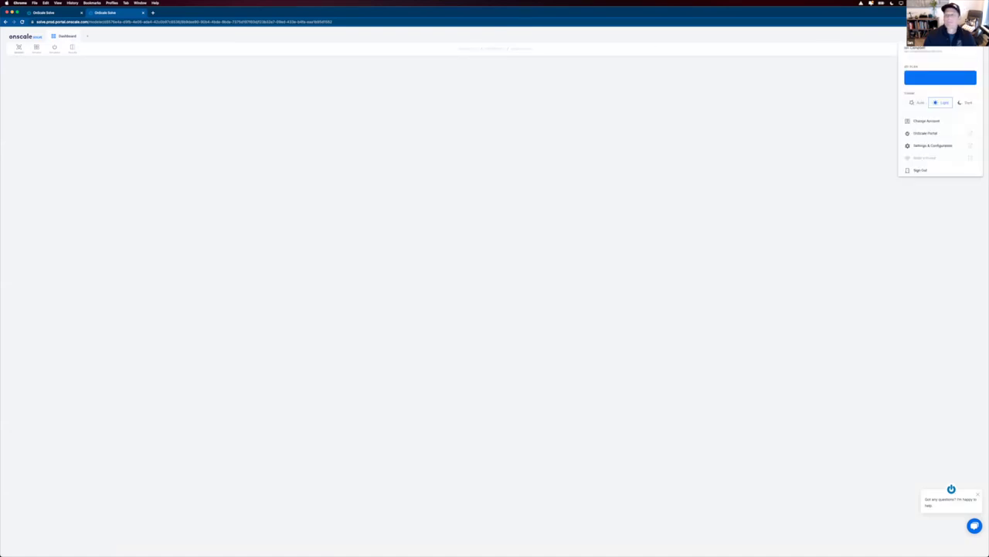
pyautogui.click(58, 39)
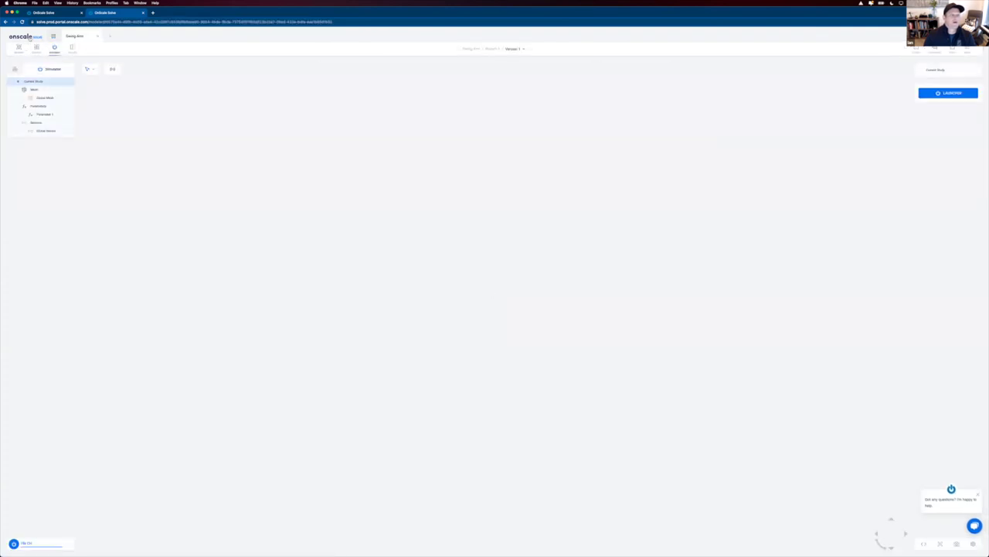
pyautogui.click(52, 36)
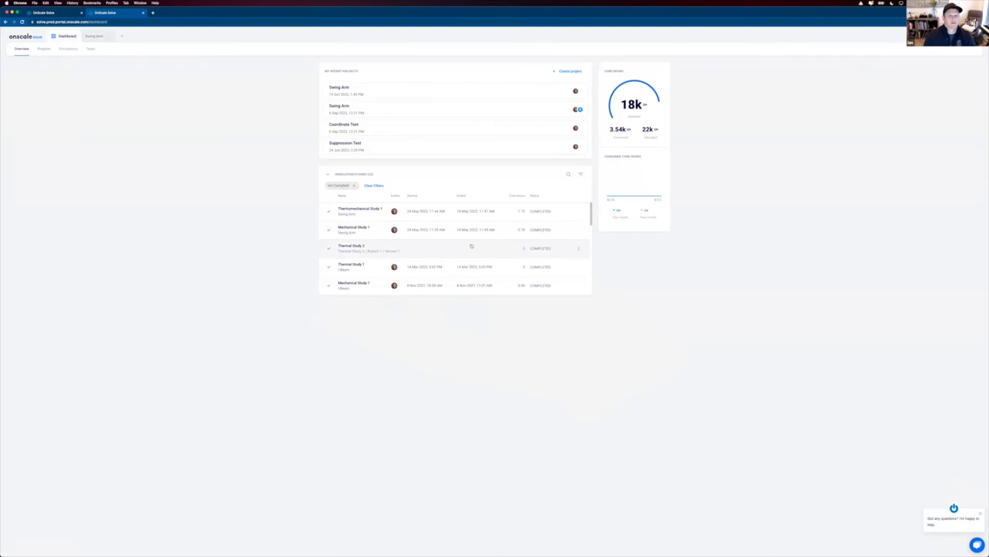
# Open the results of the completed Thermomechanical Study 1 of the swing arm
pyautogui.click(353, 220)
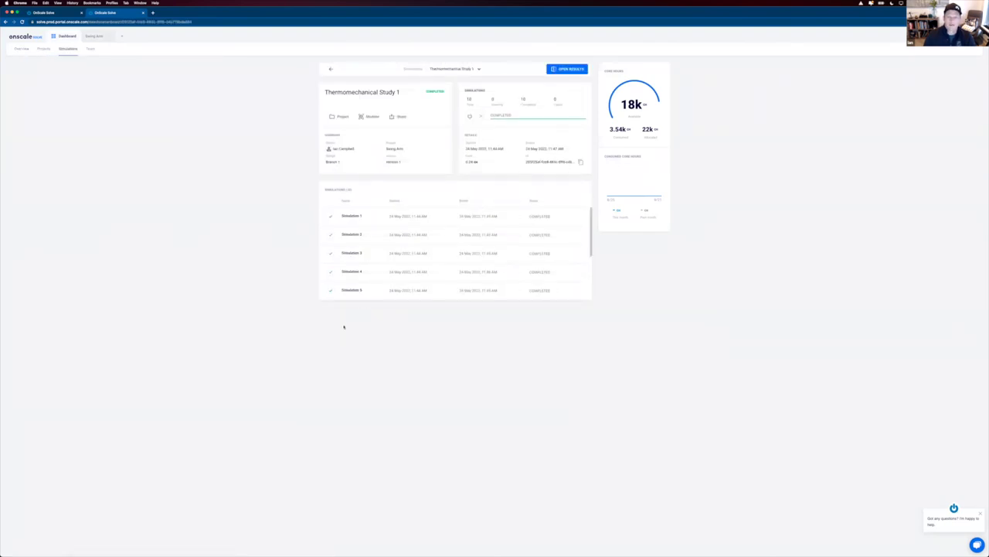
pyautogui.click(568, 70)
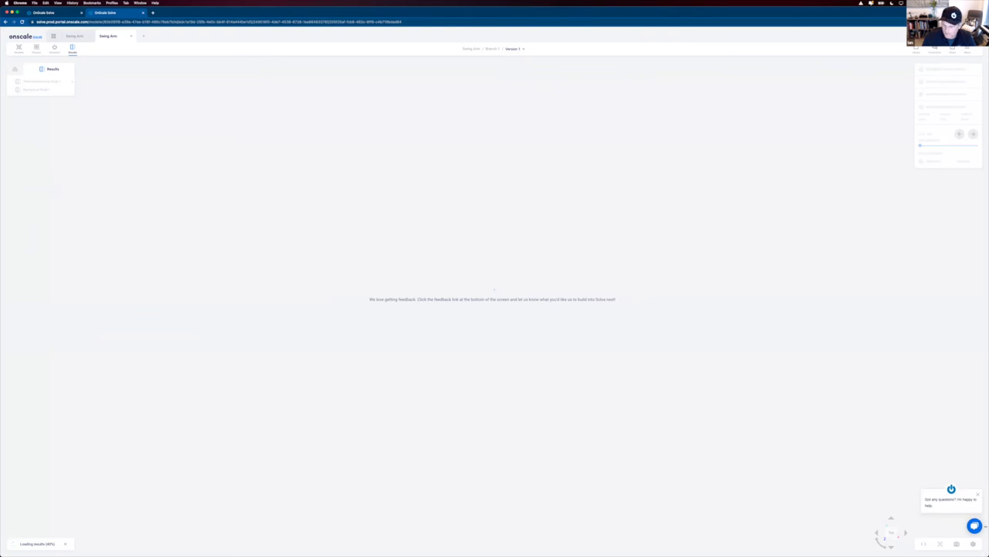
# Open the support chat, accept its consent request and choose the "Something else" topic
pyautogui.click(974, 525)
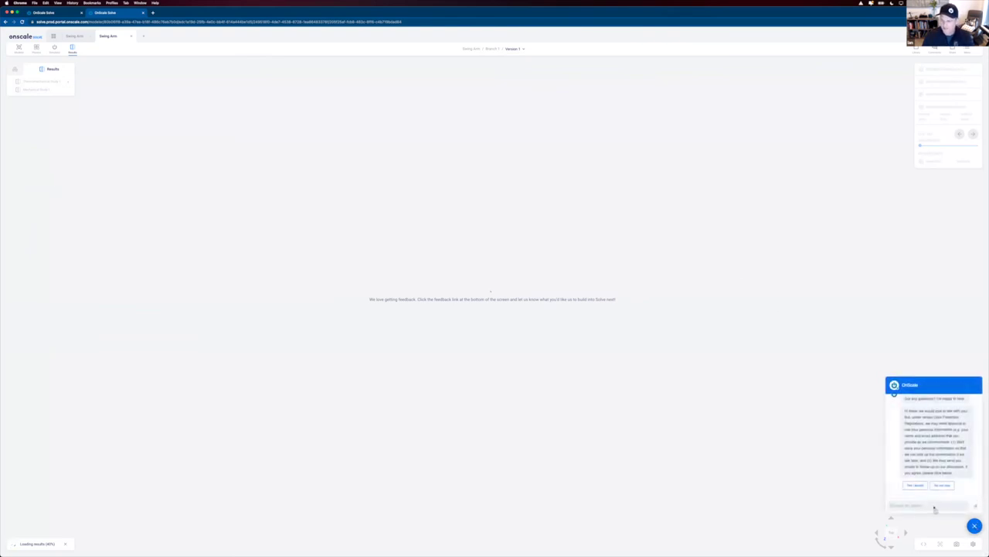
pyautogui.click(917, 486)
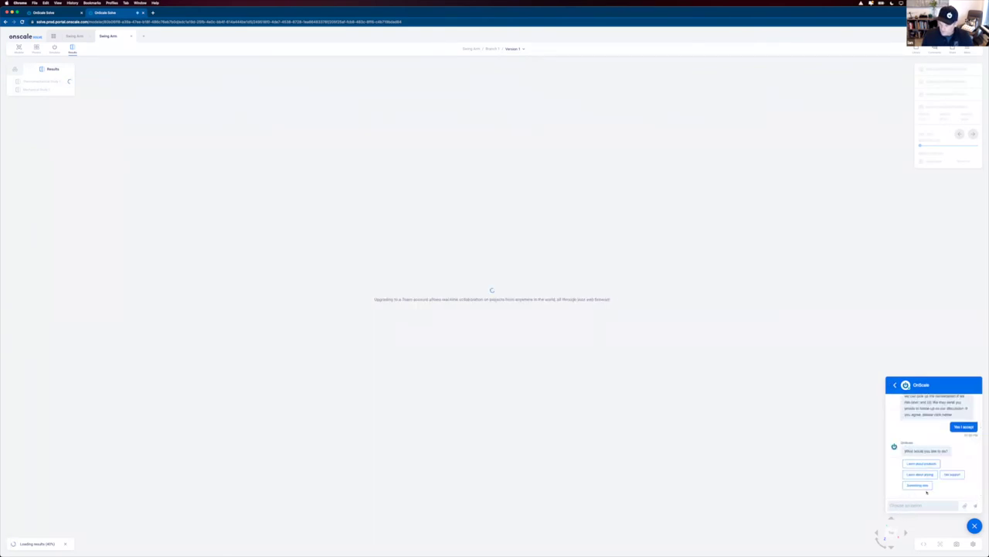
pyautogui.click(922, 485)
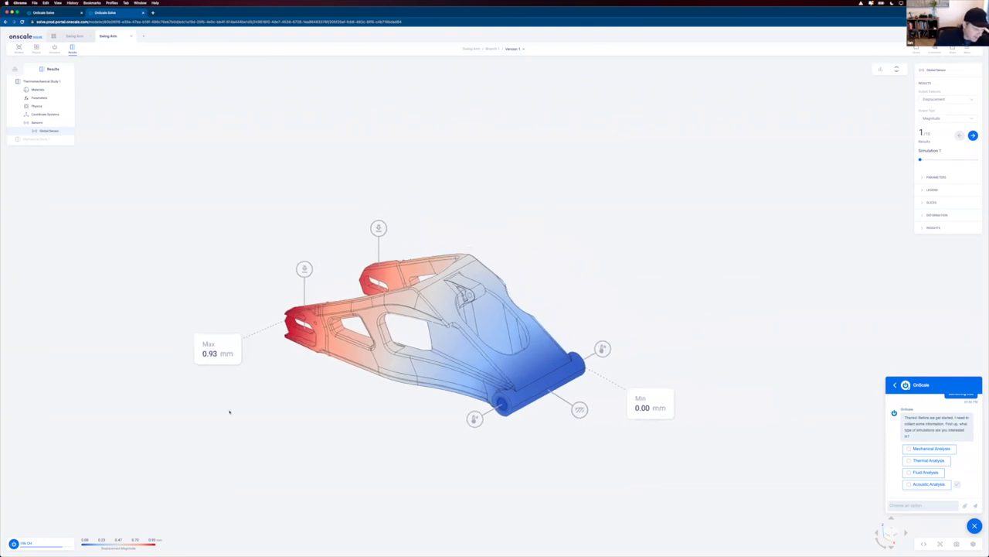
# Inspect the swing arm's displacement result from several angles and close the support chat
pyautogui.moveTo(252, 402)
pyautogui.mouseDown()
pyautogui.moveTo(285, 389)
pyautogui.moveTo(318, 438)
pyautogui.moveTo(303, 410)
pyautogui.moveTo(228, 466)
pyautogui.moveTo(258, 424)
pyautogui.moveTo(283, 459)
pyautogui.moveTo(278, 470)
pyautogui.moveTo(276, 416)
pyautogui.moveTo(263, 417)
pyautogui.moveTo(263, 433)
pyautogui.moveTo(260, 409)
pyautogui.mouseUp()
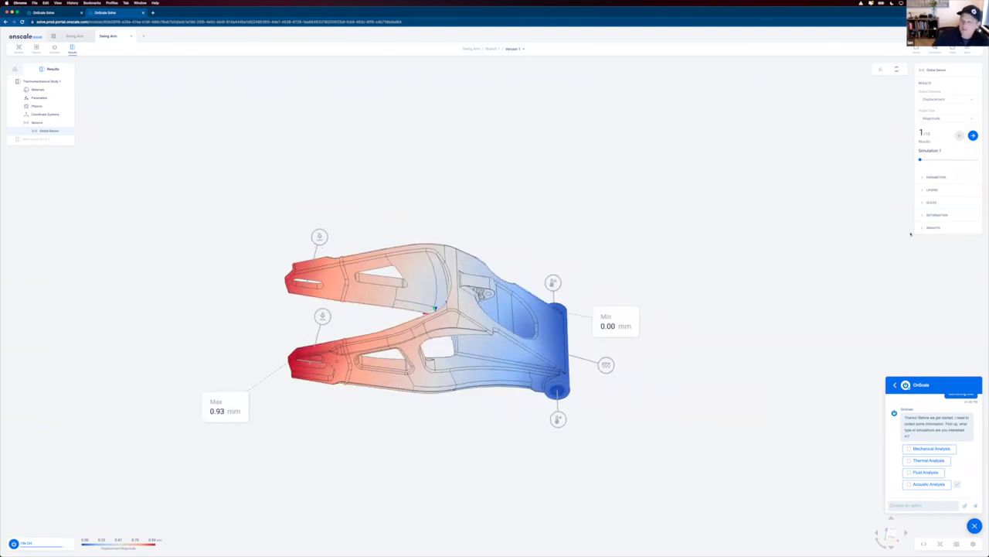
pyautogui.moveTo(434, 320); pyautogui.dragTo(508, 414)
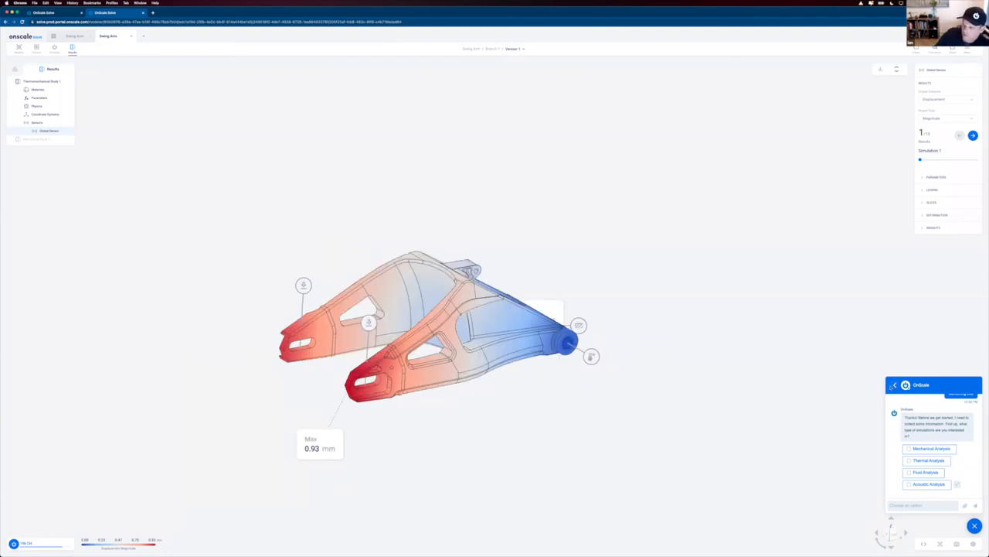
pyautogui.click(894, 385)
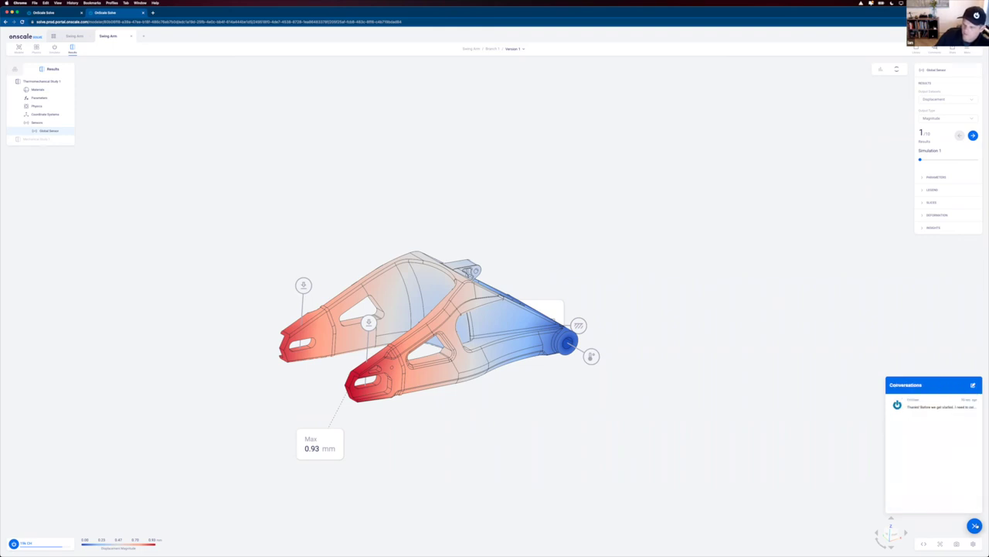
pyautogui.click(974, 526)
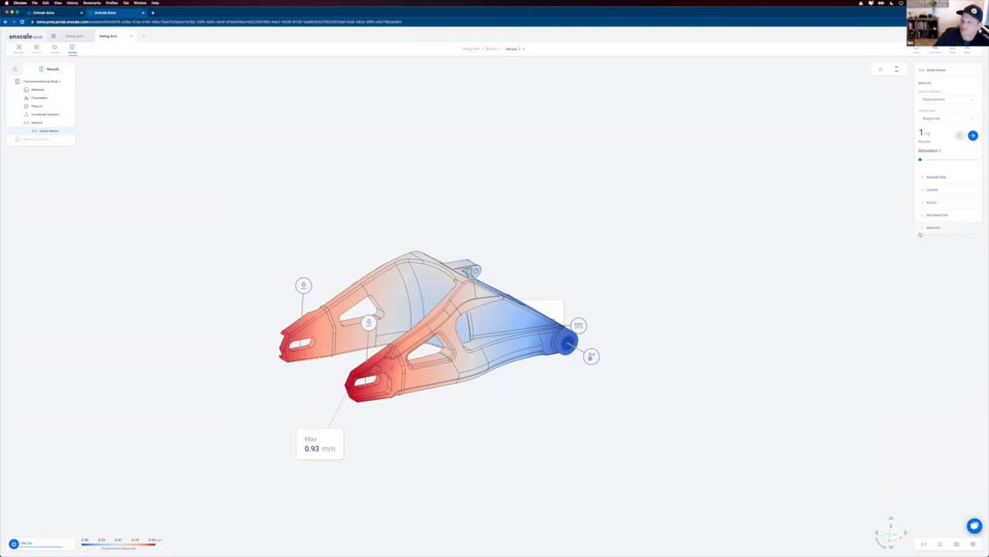
# Show the displacement result with an exaggerated deformation and open the study's Jupyter notebook
pyautogui.click(923, 229)
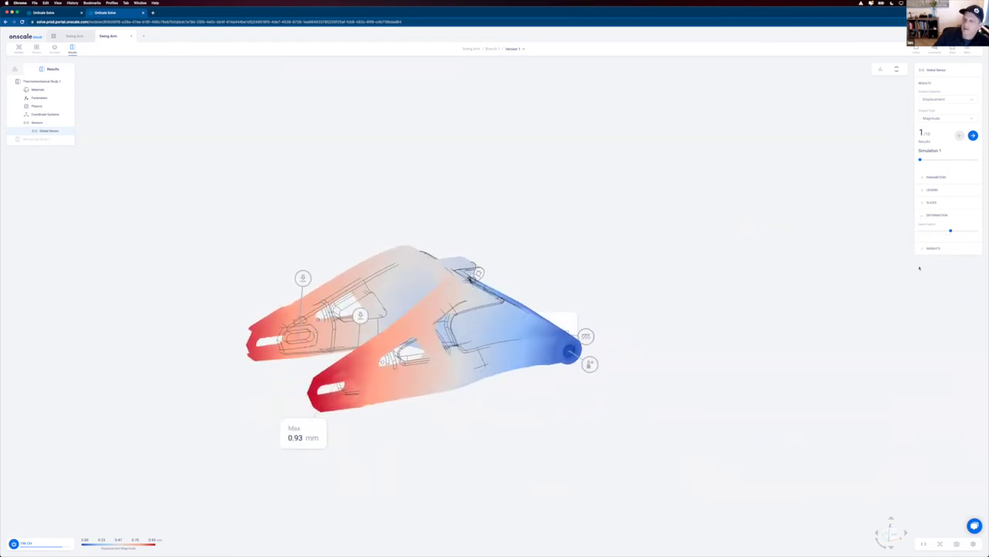
pyautogui.click(898, 71)
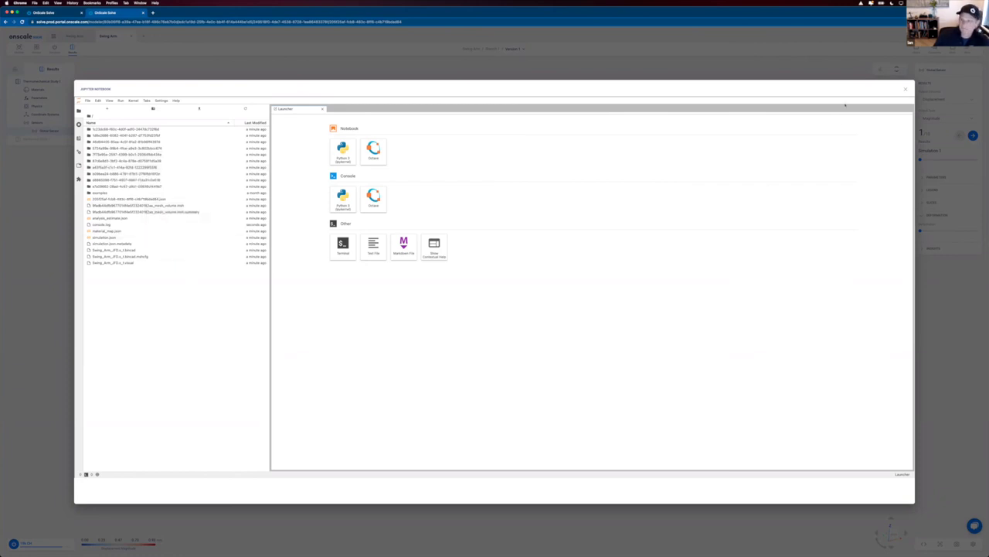
# Close the Jupyter notebook and turn on the mesh display for the swing arm's displacement result
pyautogui.click(906, 90)
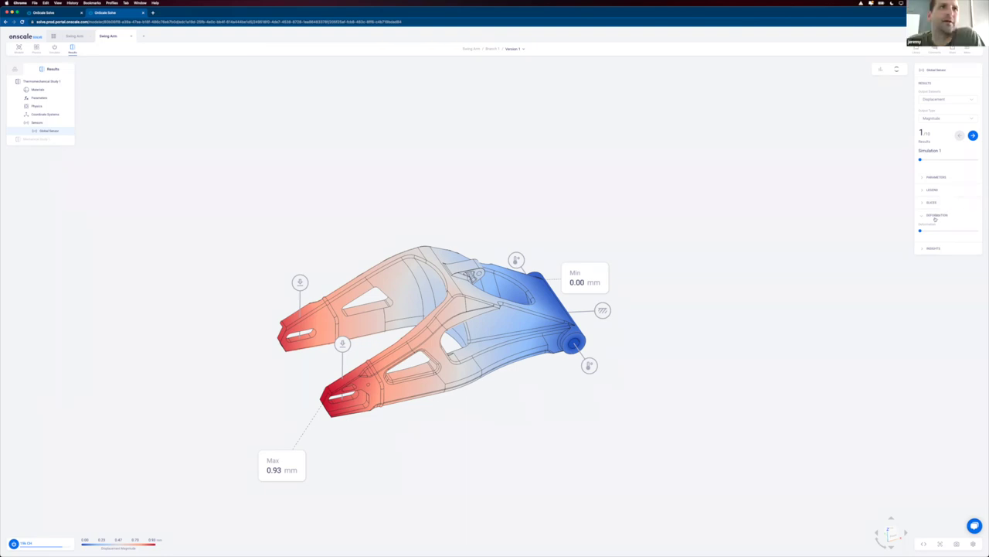
pyautogui.click(973, 544)
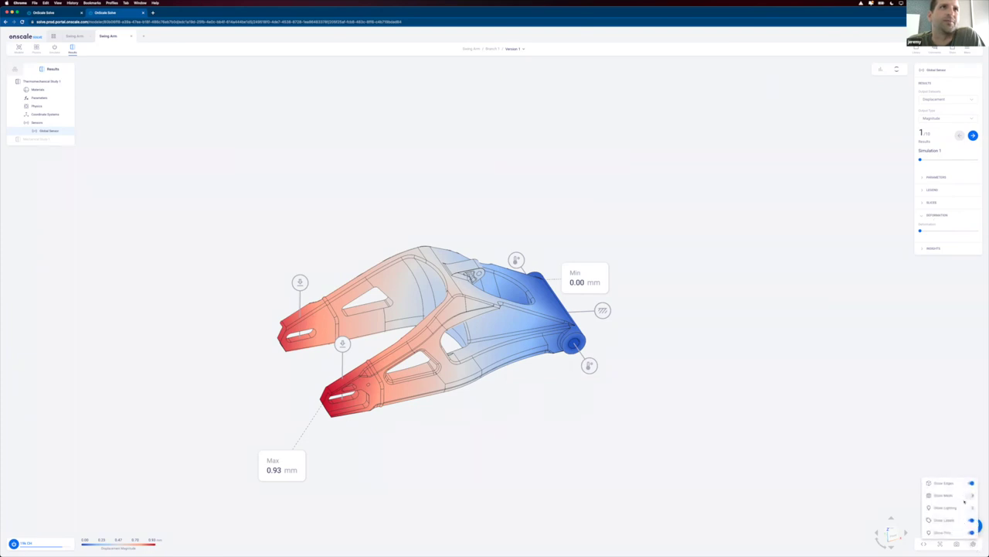
pyautogui.rightClick(360, 298)
pyautogui.click(386, 250)
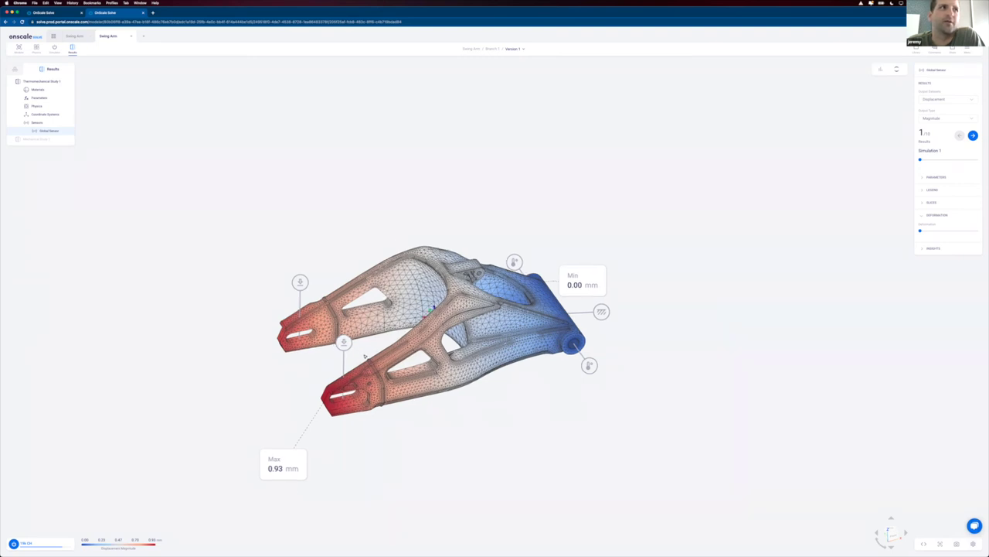
# Examine the swing arm's mesh up close from the side, with the whole part fitted to the view
pyautogui.moveTo(409, 352); pyautogui.dragTo(609, 475)
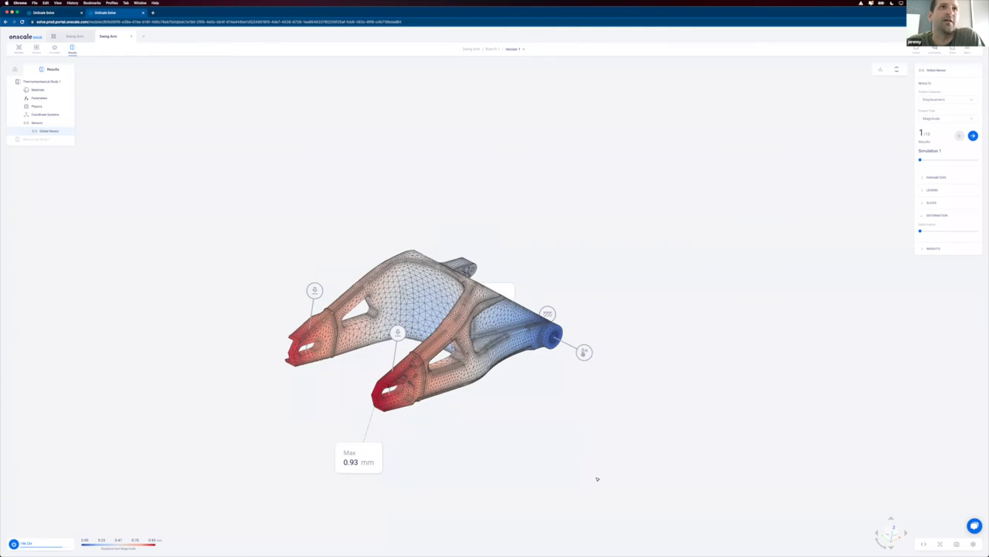
pyautogui.press('f')
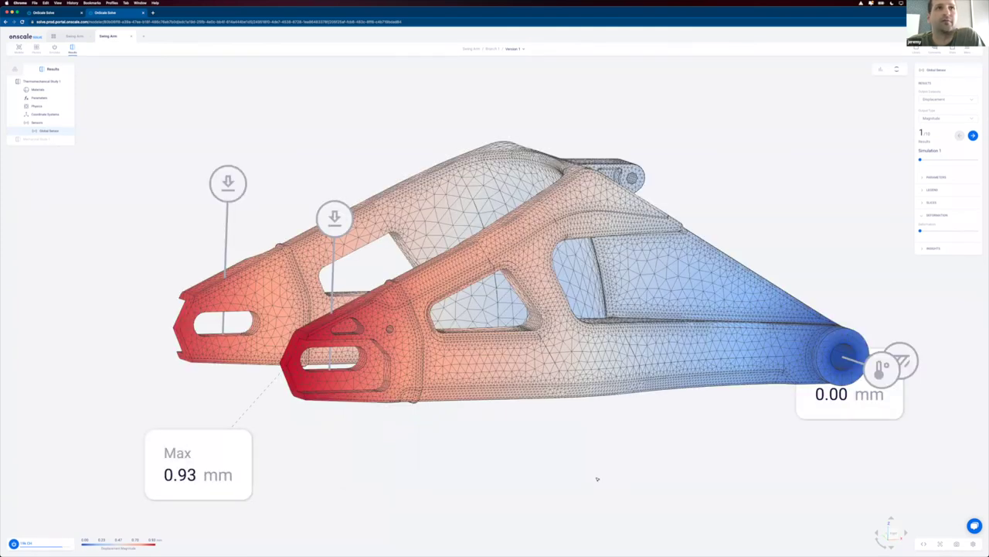
pyautogui.press('Left')
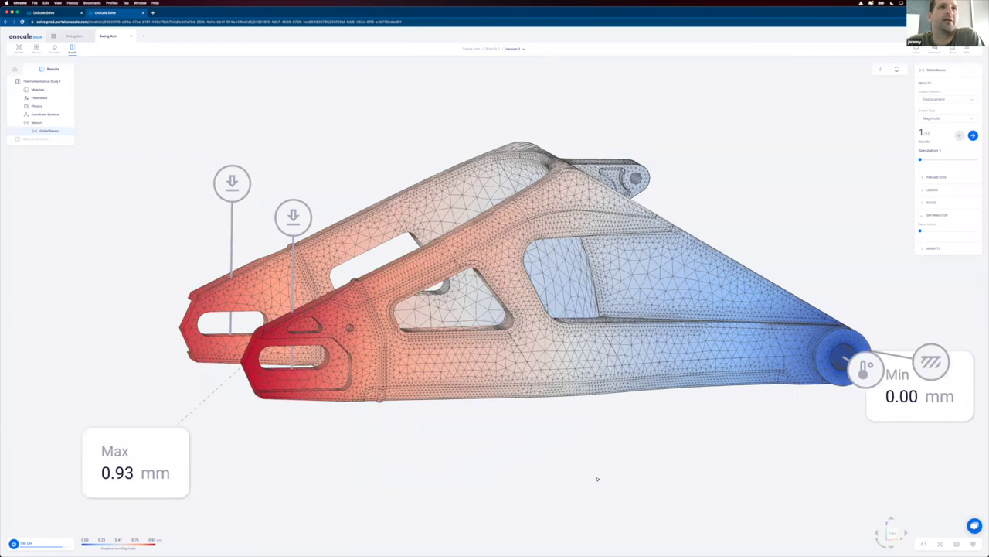